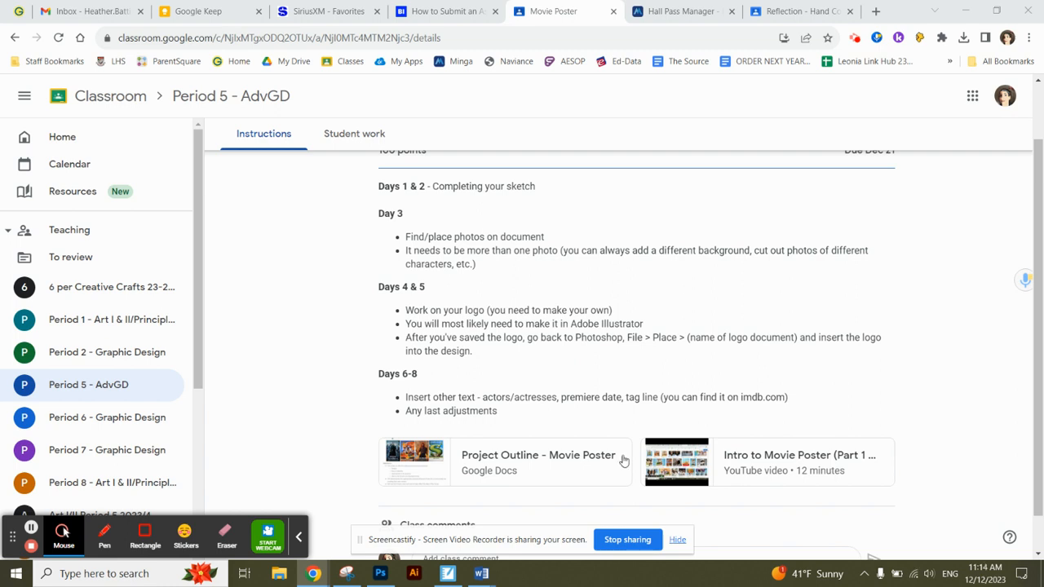
Switch to Photoshop and open the image Good burger 2 from the Pictures folder as its own document.
left_click(389, 575)
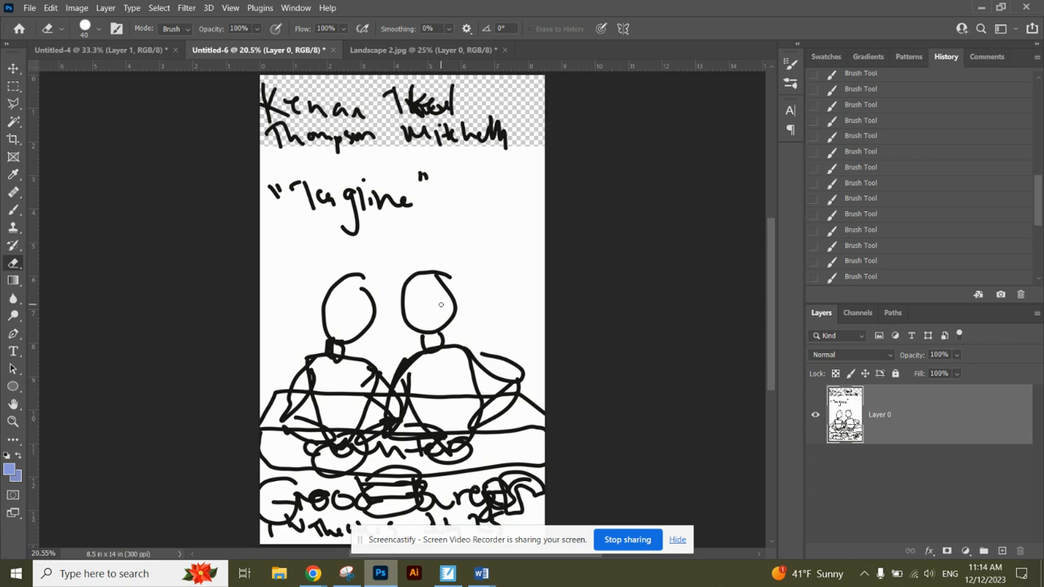
left_click(280, 573)
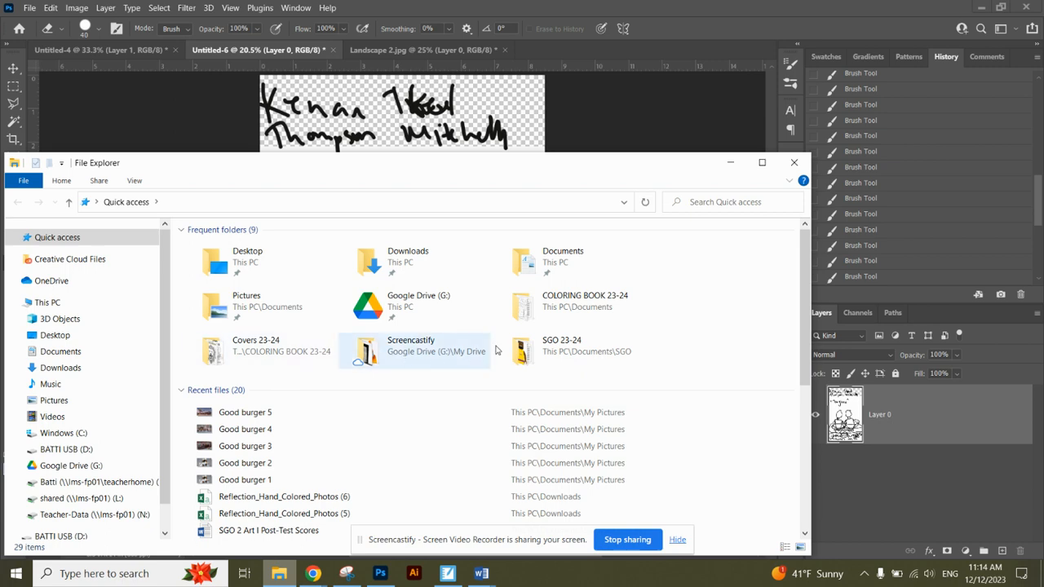
double_click(235, 305)
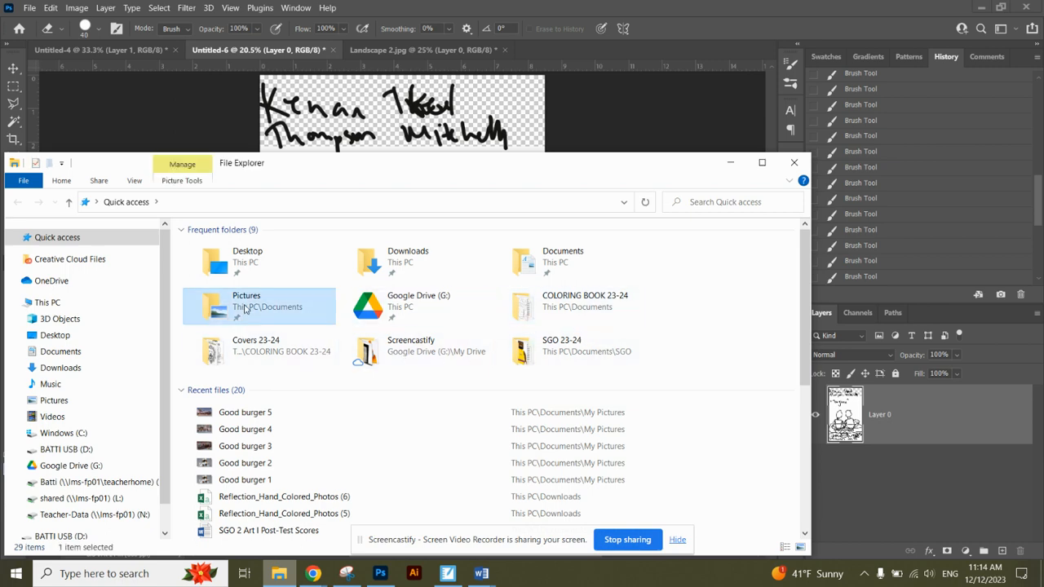
scroll(677, 260, "down", 8)
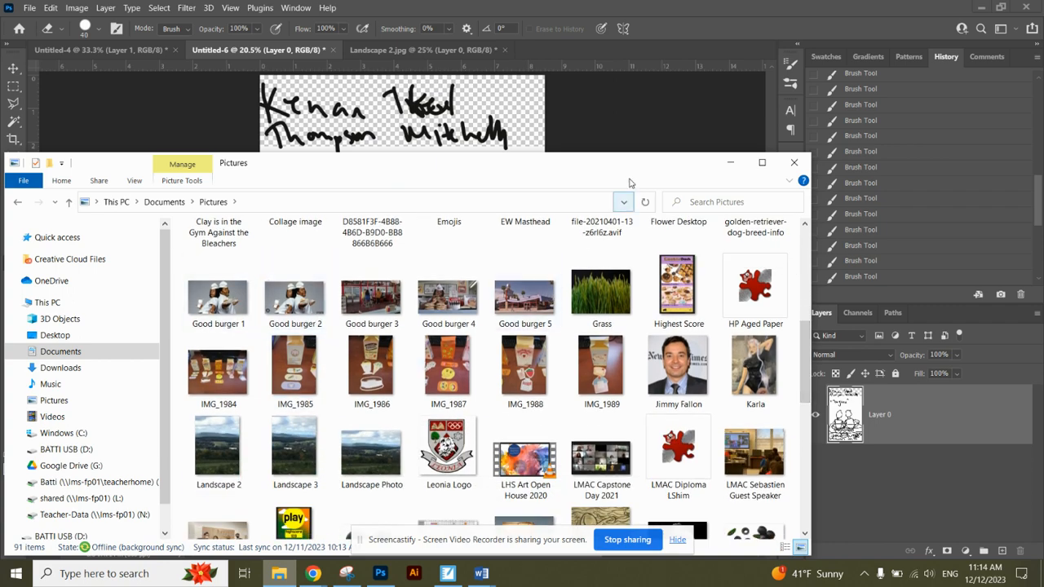
left_click_drag(635, 167, 711, 146)
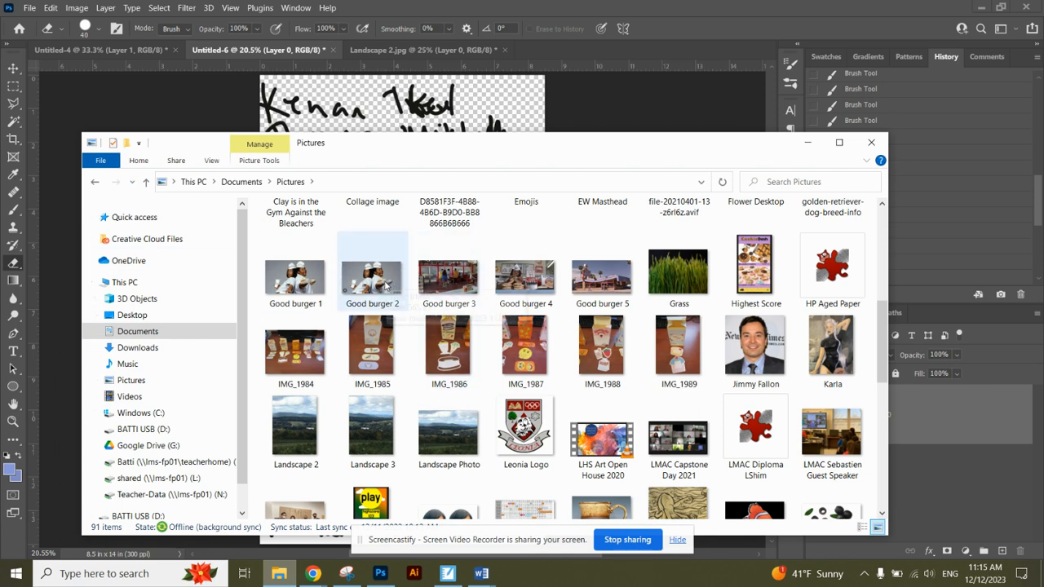
left_click_drag(387, 284, 552, 51)
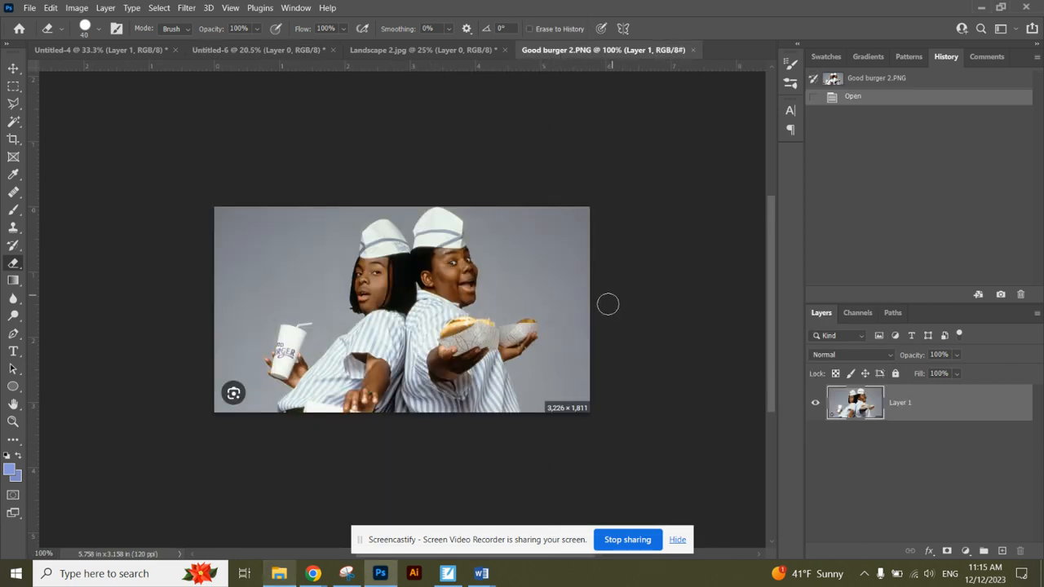
Open the images Good burger 3 and Good burger 4 from the Pictures folder as separate documents.
left_click(278, 573)
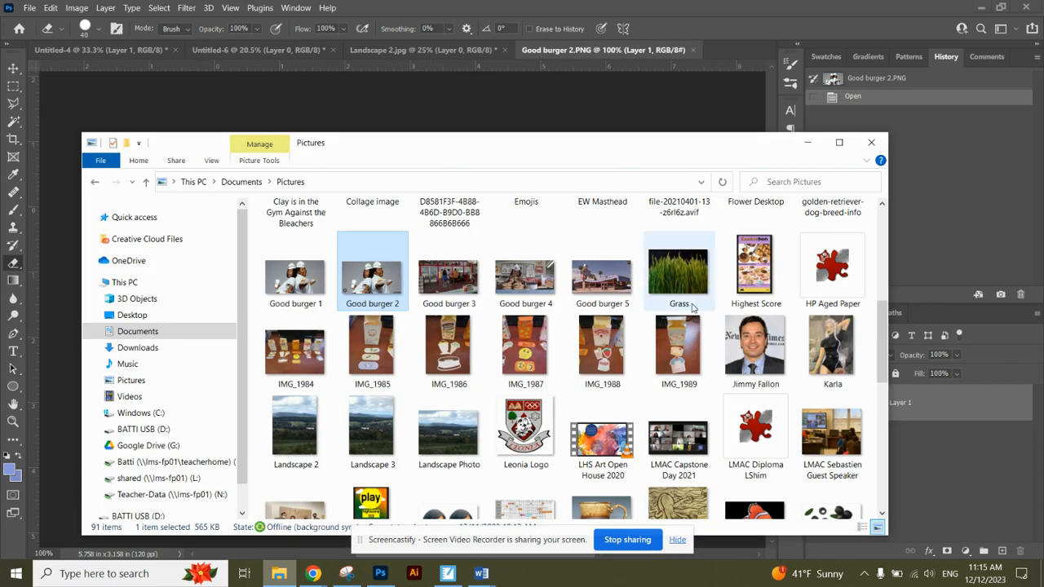
left_click_drag(448, 277, 733, 48)
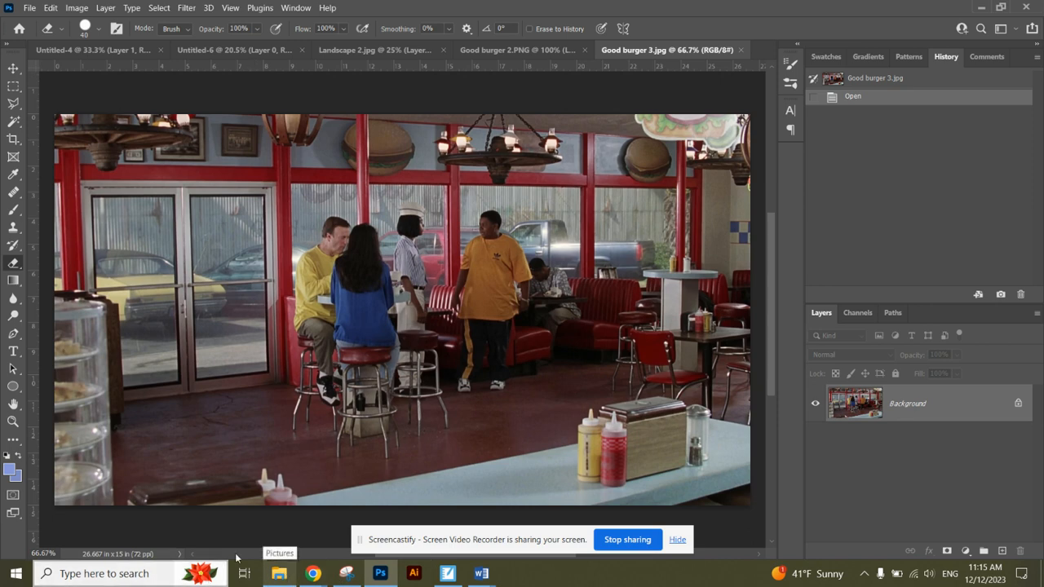
left_click(279, 573)
left_click_drag(539, 280, 767, 51)
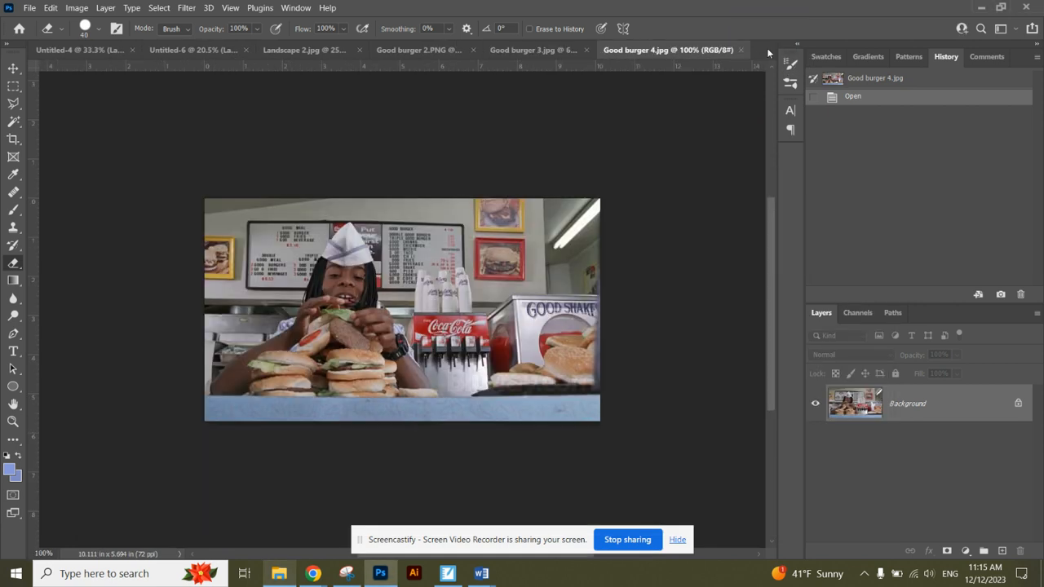
Check the already opened images and open Good burger 5 from the Pictures folder as another document.
left_click(405, 47)
left_click(565, 50)
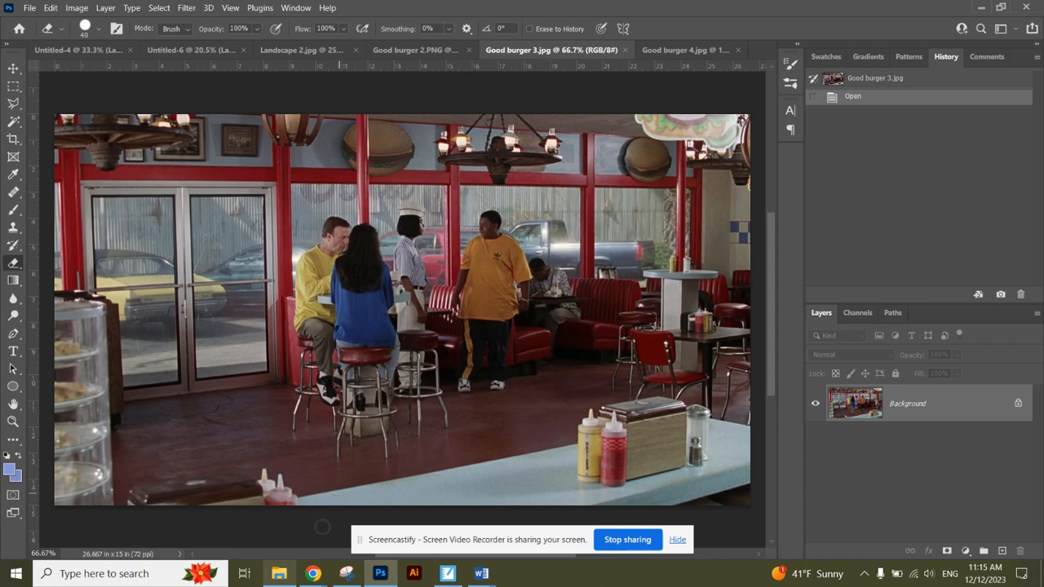
left_click(280, 573)
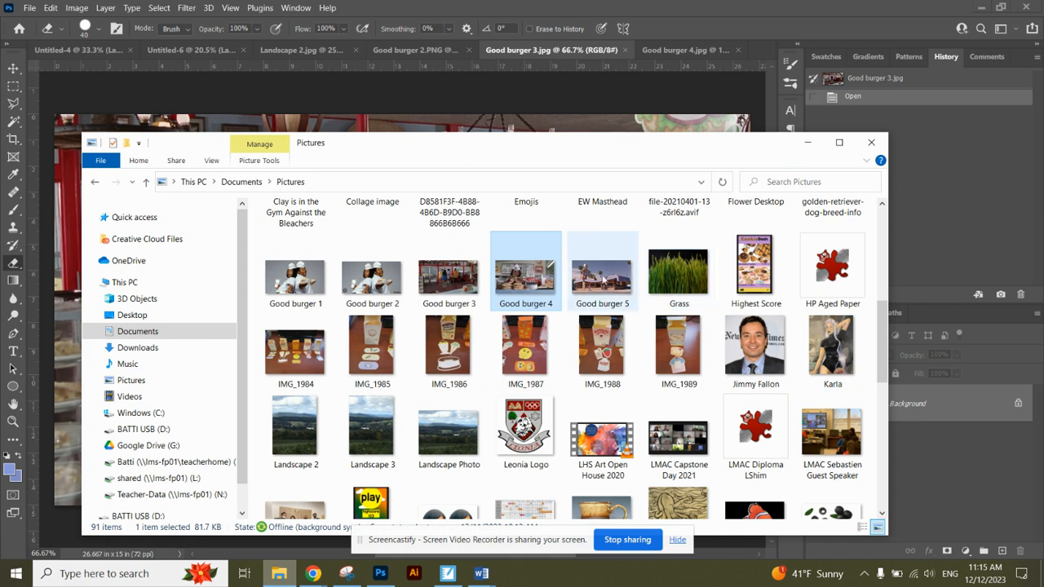
left_click(604, 278)
left_click_drag(620, 245, 763, 51)
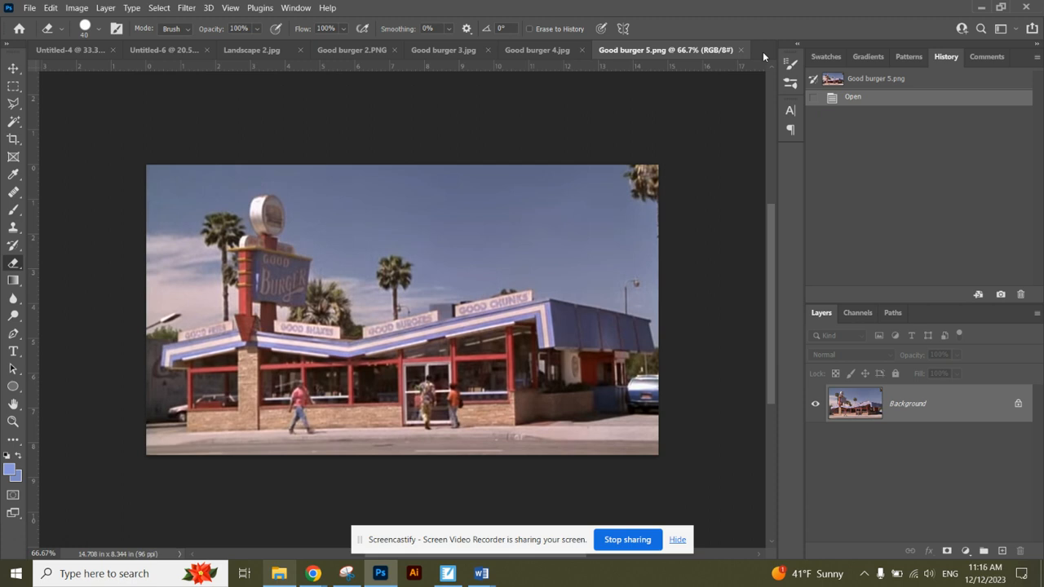
Bring up the poster sketch in Untitled-6 and hide the screen-sharing notice covering it.
left_click(172, 50)
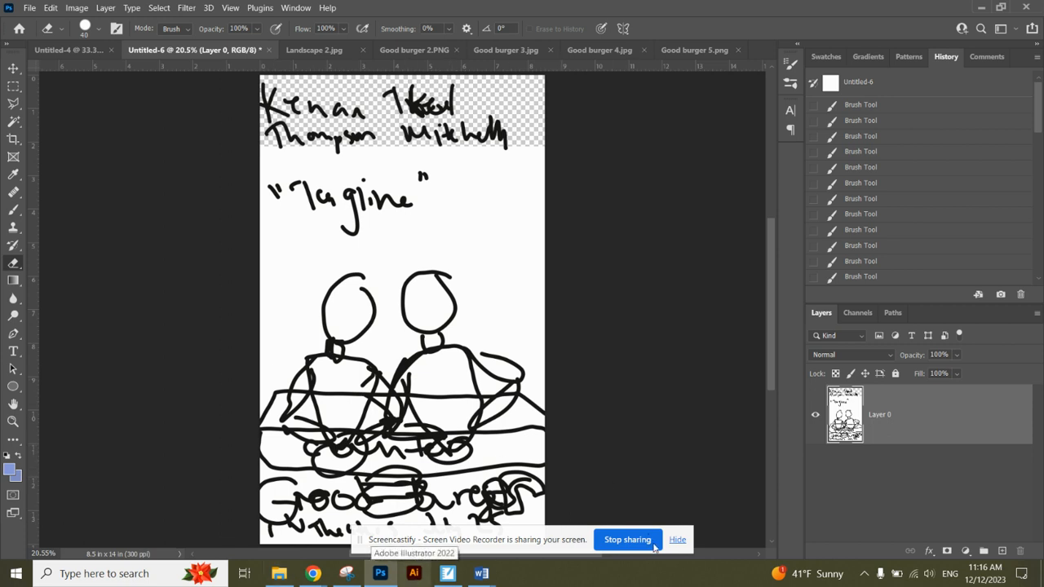
left_click(677, 540)
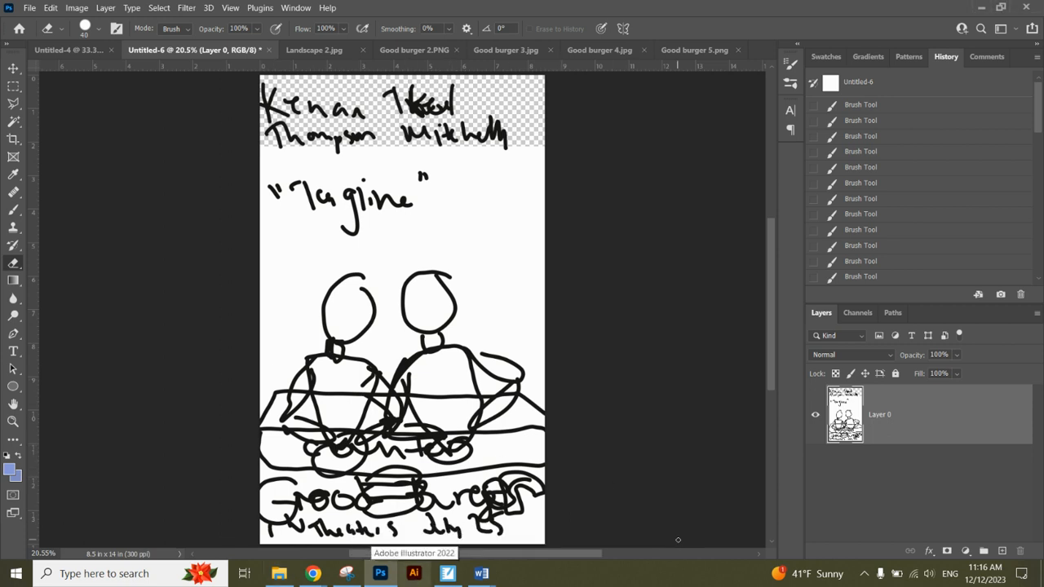
left_click(677, 540)
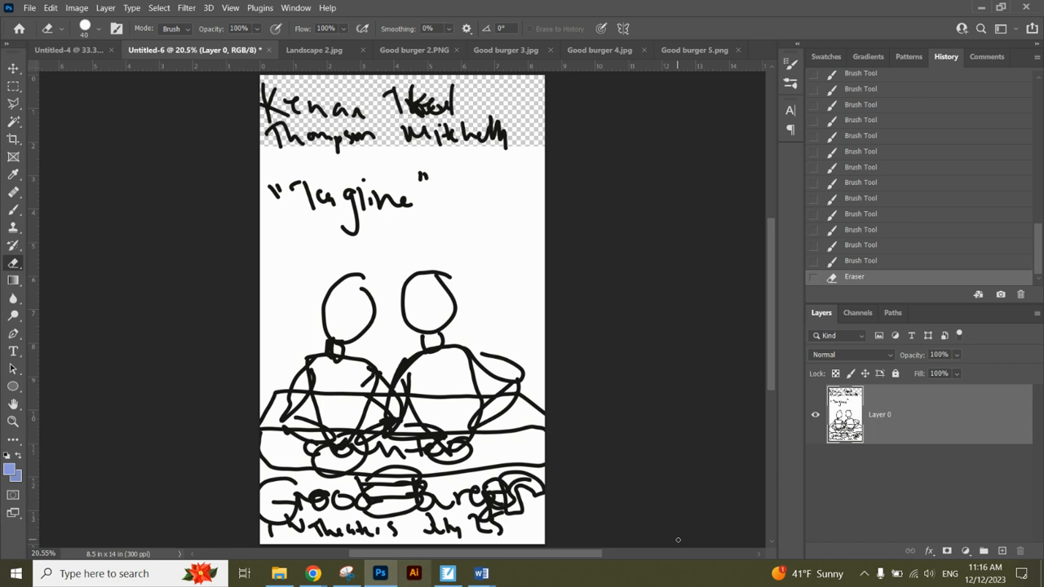
In Good burger 2, select the grey background left of the pair with Quick Selection, excluding the cup and hand.
left_click(314, 50)
left_click(423, 50)
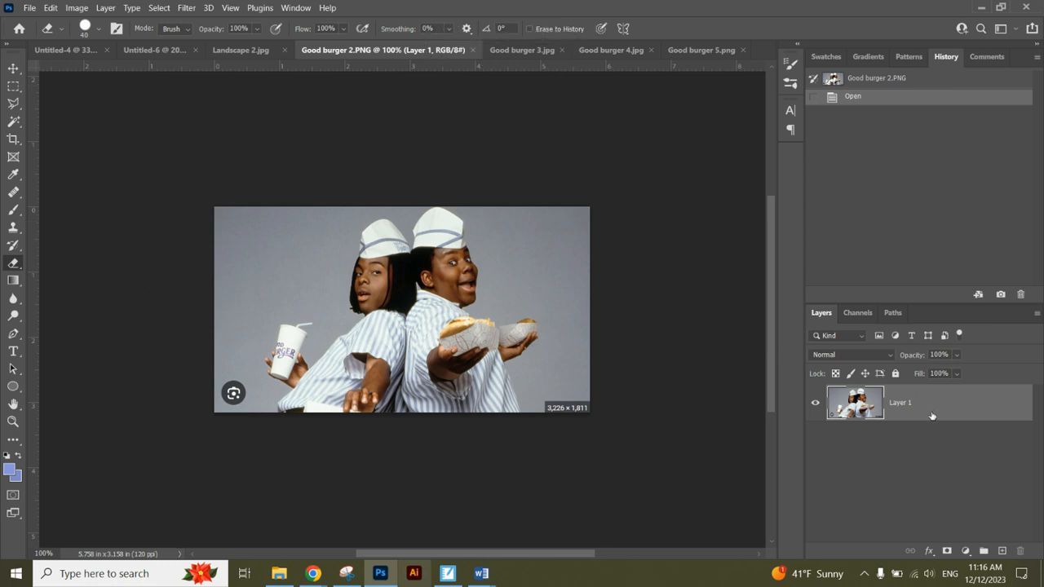
left_click(14, 125)
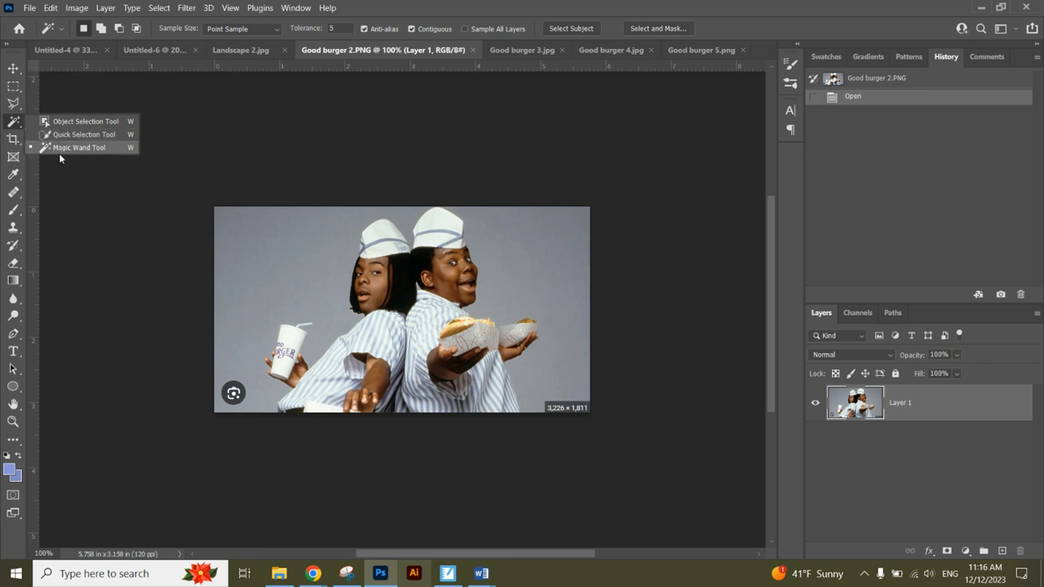
left_click(64, 135)
mouse_move(275, 254)
left_mouse_down()
mouse_move(260, 300)
mouse_move(227, 341)
mouse_move(236, 334)
left_mouse_up()
key("alt")
mouse_move(286, 367)
left_mouse_down()
mouse_move(291, 331)
mouse_move(278, 380)
left_mouse_up()
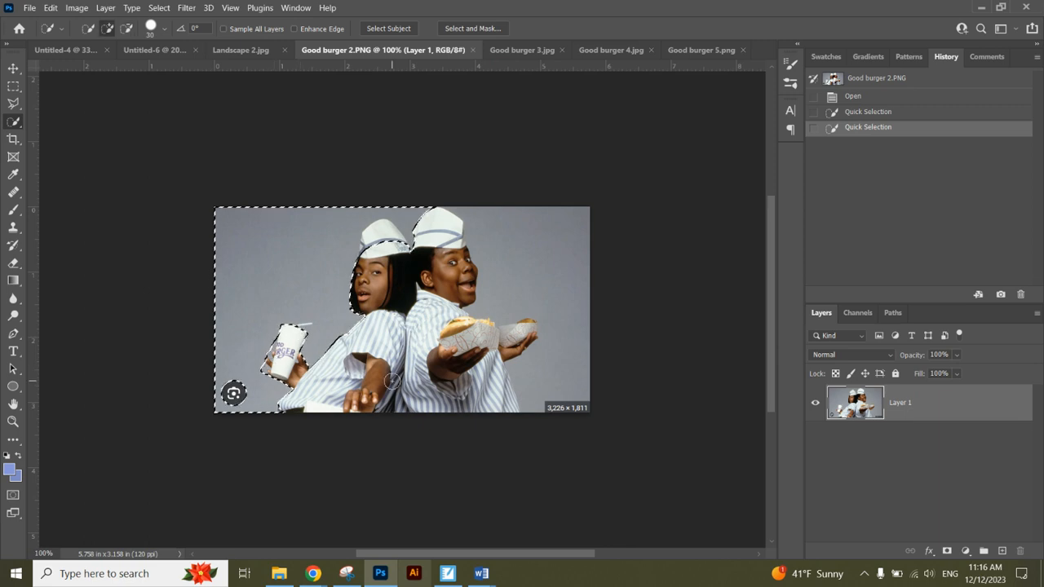
Subtract the front man's white hat from the selection and delete the selected grey background.
key("Delete")
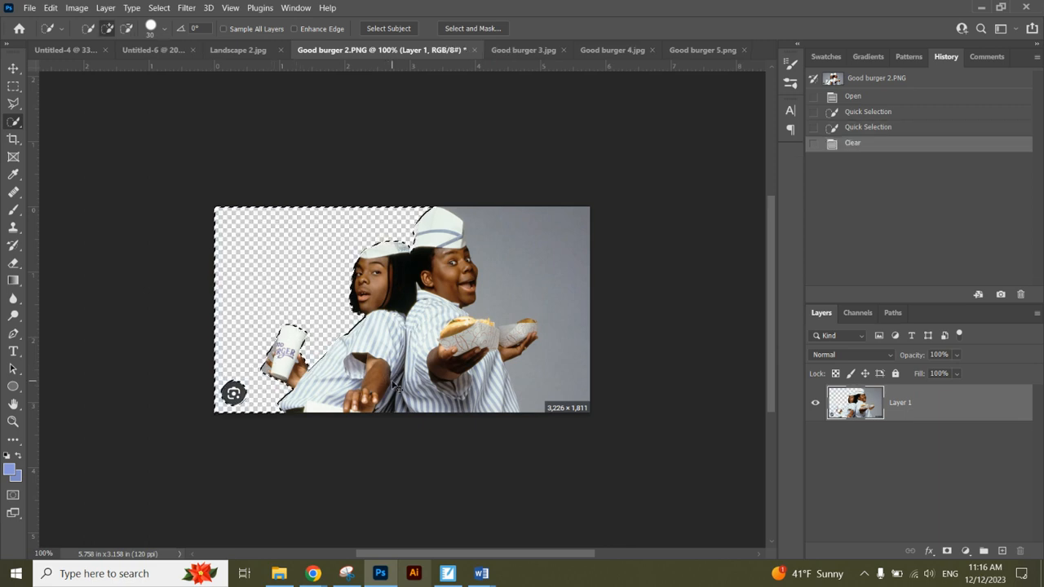
key("ctrl+z")
mouse_move(402, 270)
left_mouse_down()
mouse_move(368, 259)
mouse_move(400, 236)
mouse_move(368, 248)
left_mouse_up()
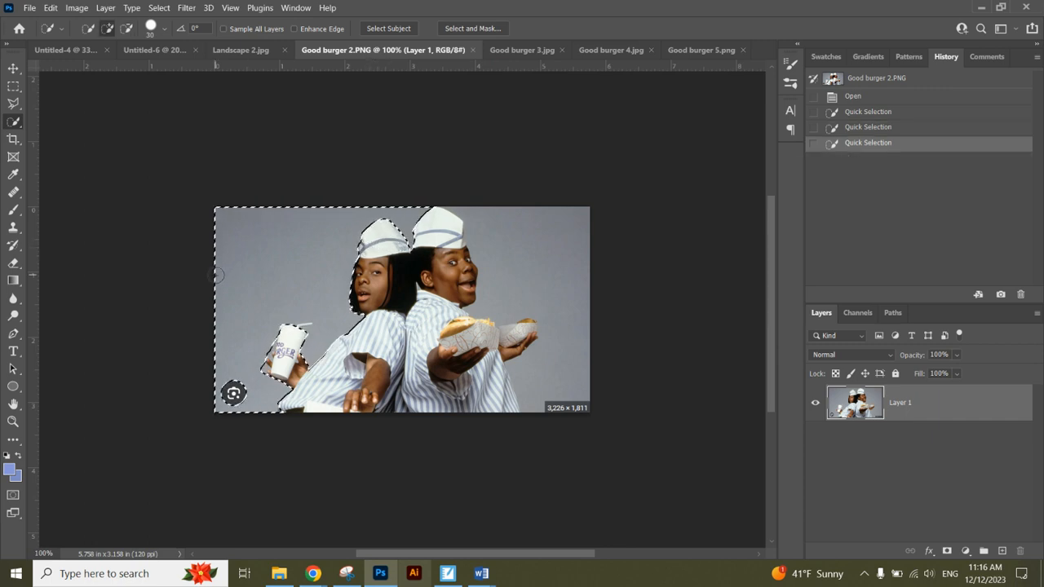
key("Delete")
Select the grey background right of the pair without the burgers and hand, delete it, and deselect.
mouse_move(519, 251)
left_mouse_down()
mouse_move(492, 221)
mouse_move(594, 244)
mouse_move(587, 279)
left_mouse_up()
key("alt")
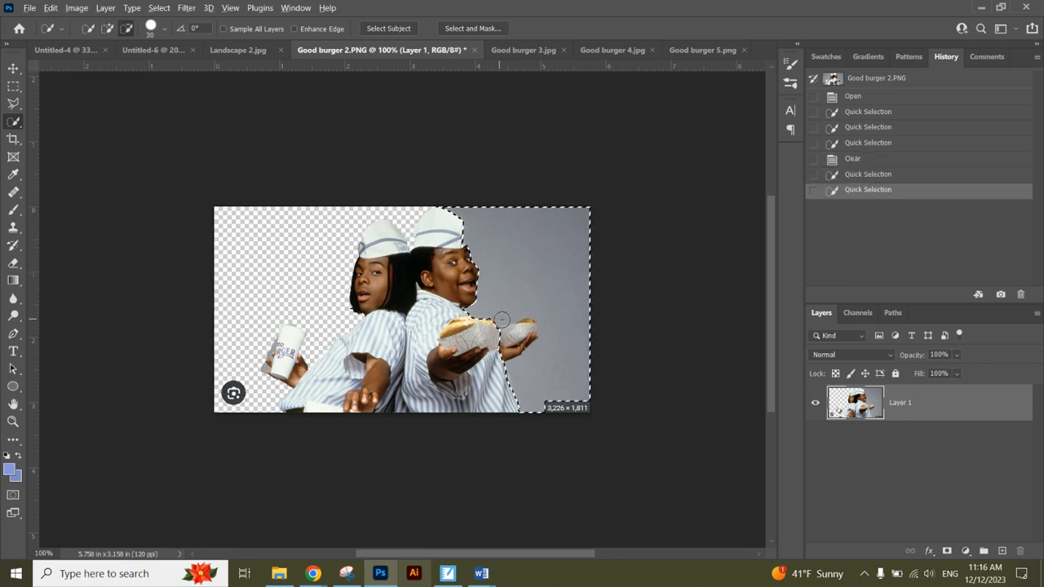
left_click_drag(500, 338, 524, 327)
key("Delete")
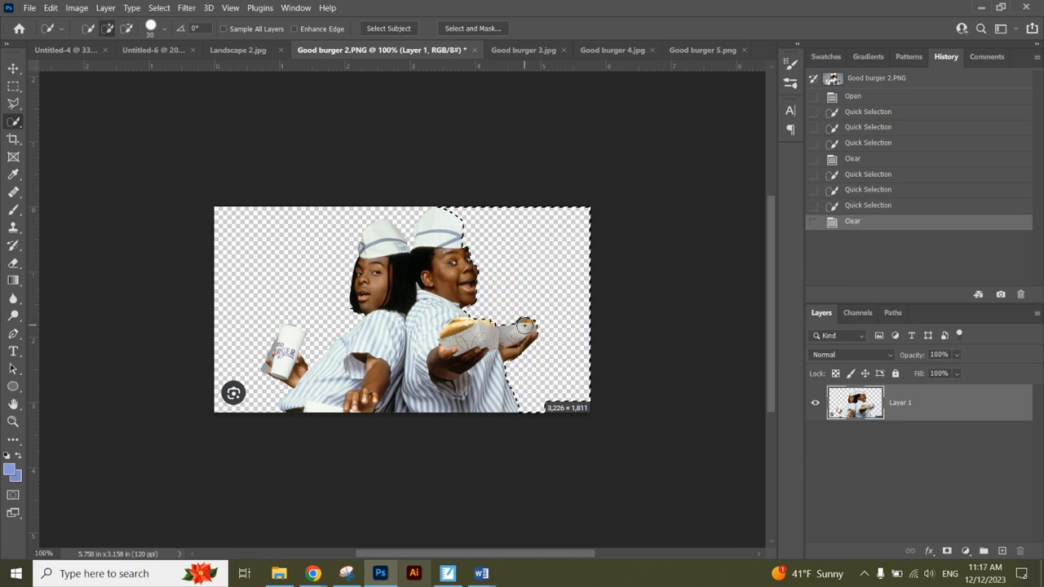
key("ctrl+d")
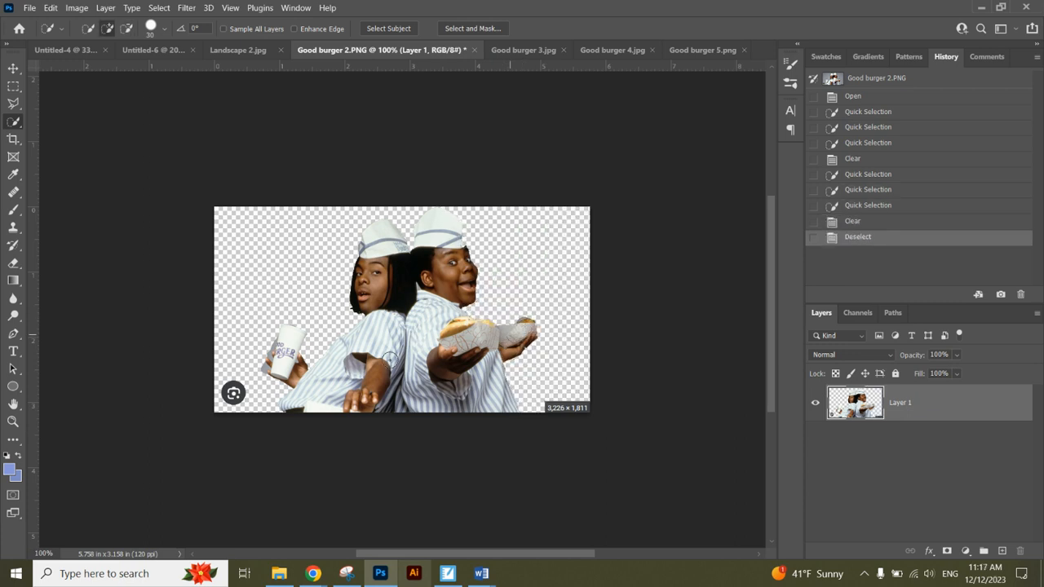
Erase the round lens icon and the image-size label in the lower corners of the photo.
left_click(13, 262)
mouse_move(233, 394)
left_mouse_down()
mouse_move(242, 393)
mouse_move(224, 387)
left_mouse_up()
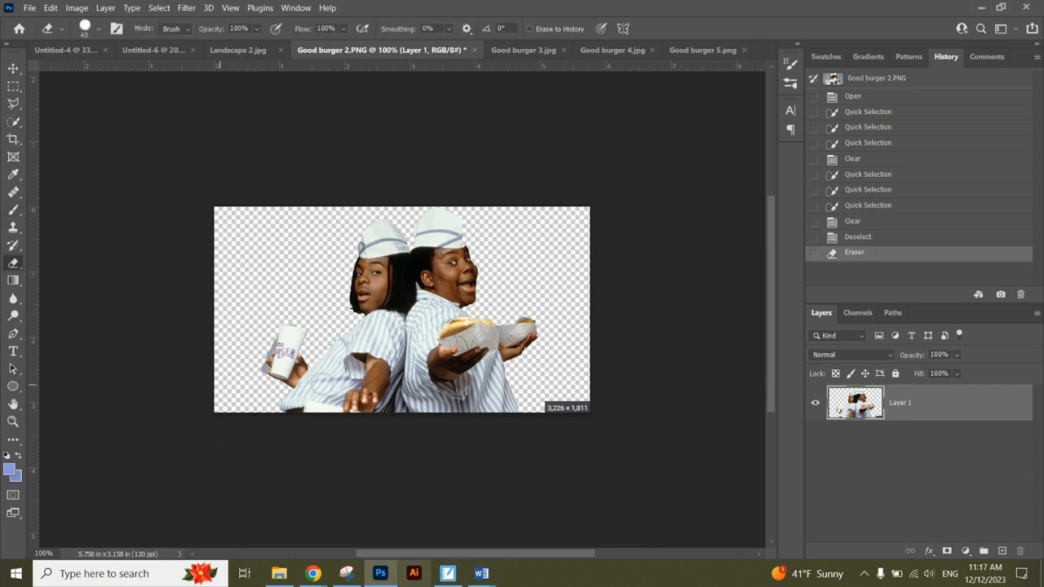
left_click(604, 400)
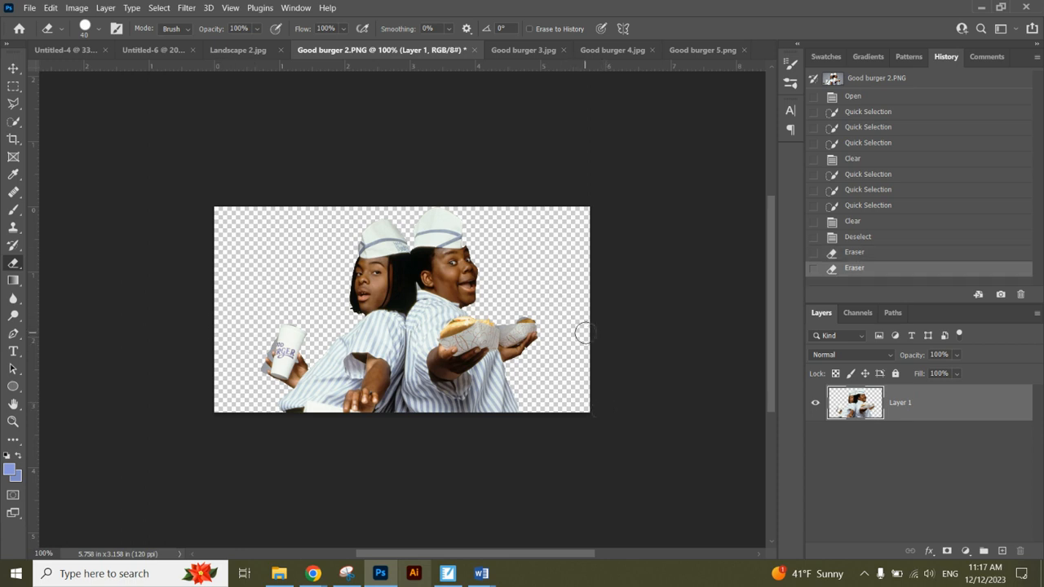
Place the cut-out pair into Untitled-6, scale it to about 480%, and position it over the two sketched figures, above the counter.
left_click(13, 68)
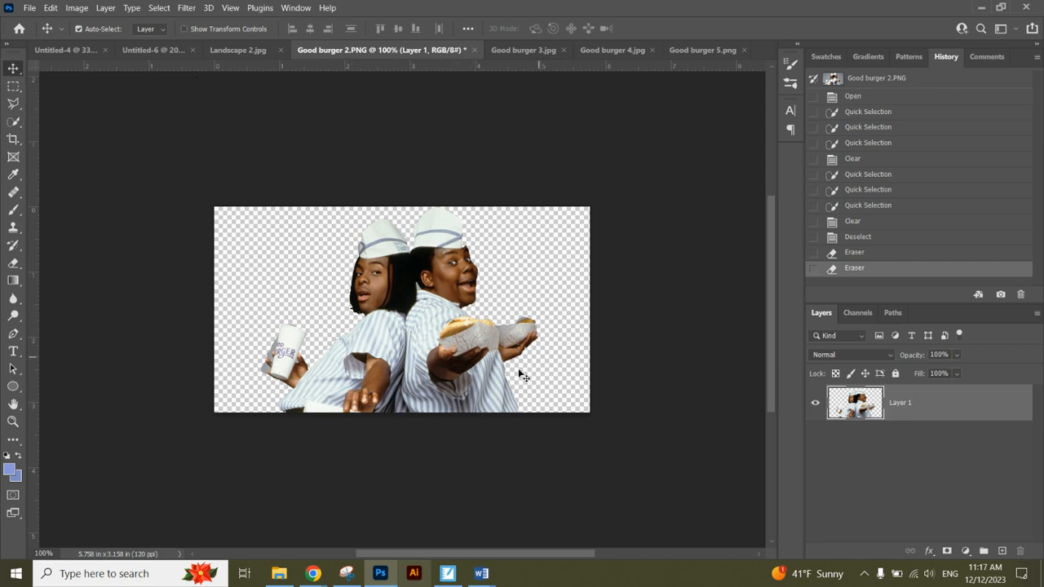
left_click_drag(481, 352, 388, 326)
key("ctrl+t")
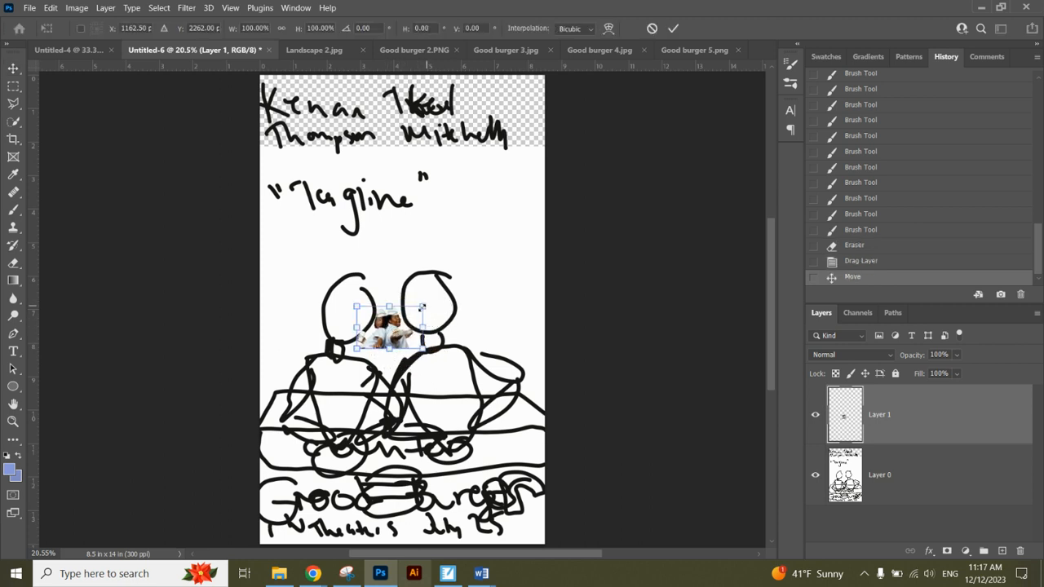
left_click_drag(423, 307, 612, 186)
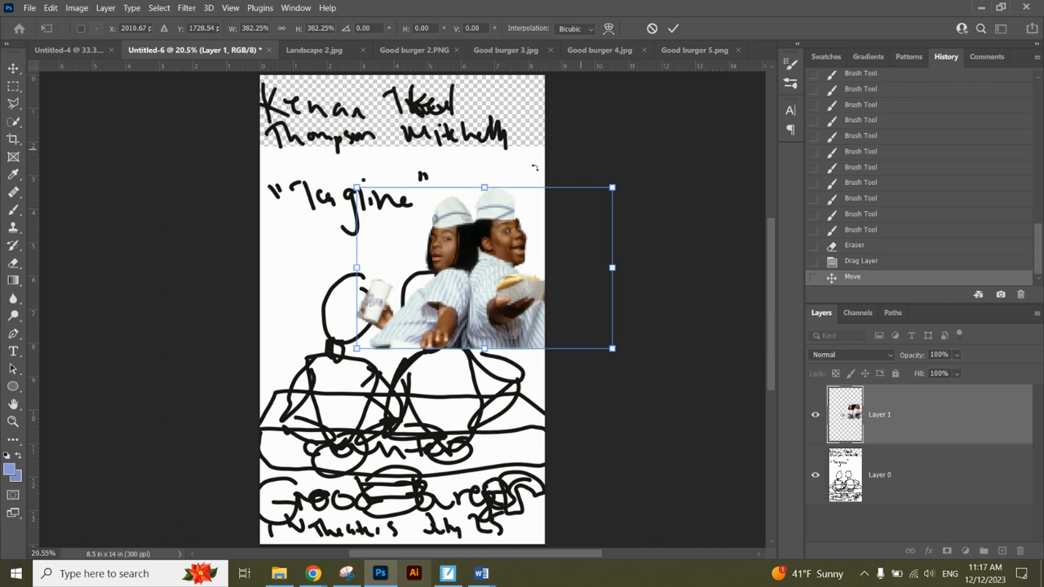
left_click_drag(353, 349, 261, 408)
left_click_drag(369, 369, 360, 373)
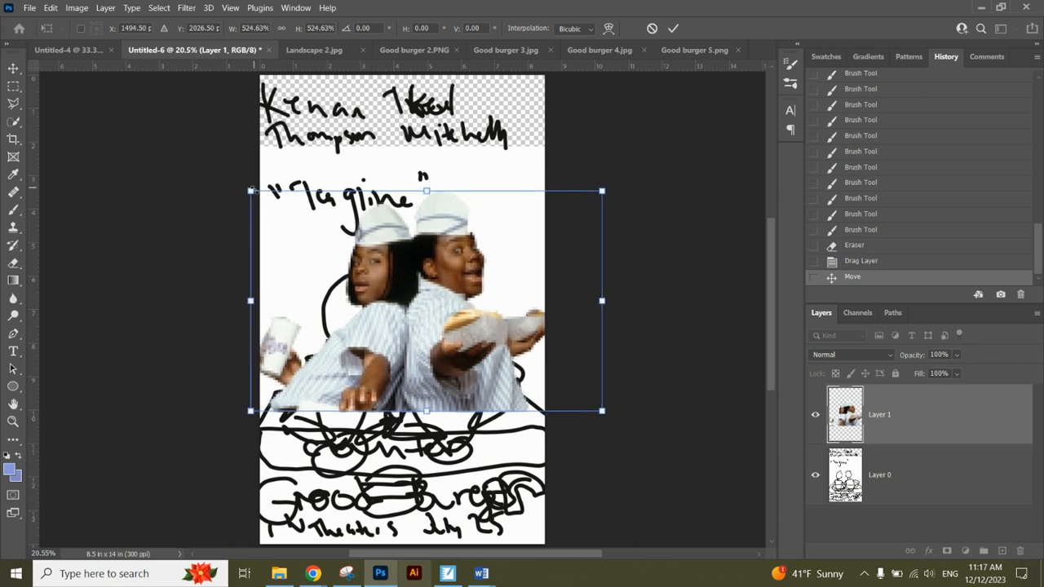
left_click_drag(252, 191, 282, 210)
left_click_drag(346, 345, 334, 370)
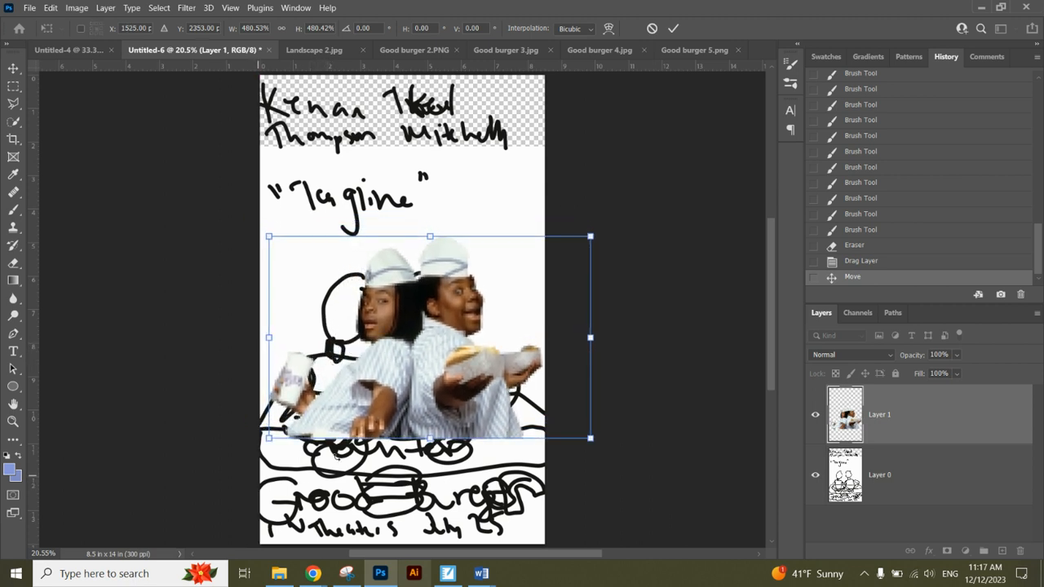
key("Return")
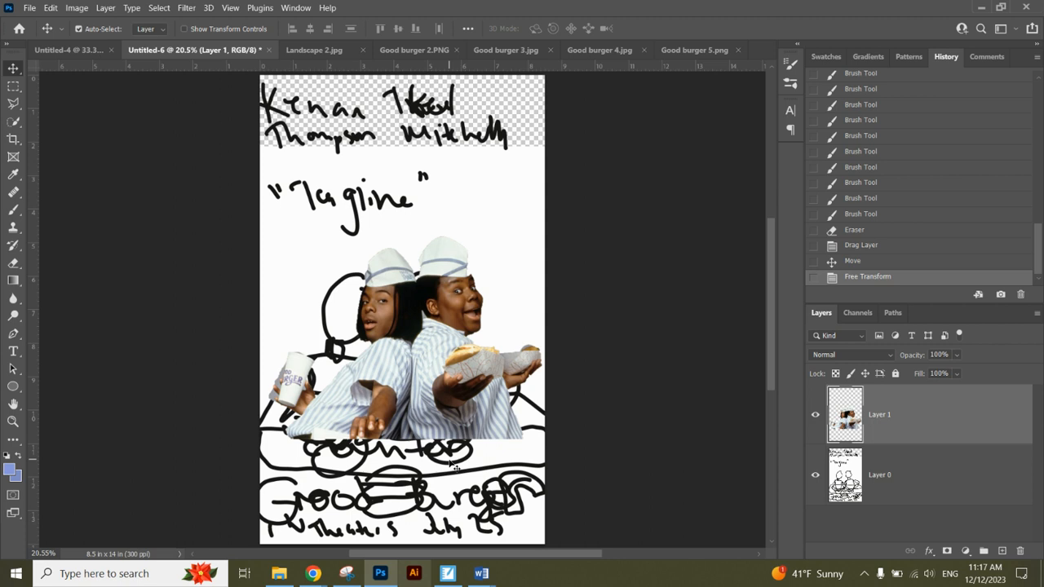
mouse_move(397, 380)
left_mouse_down()
mouse_move(389, 352)
mouse_move(390, 364)
left_mouse_up()
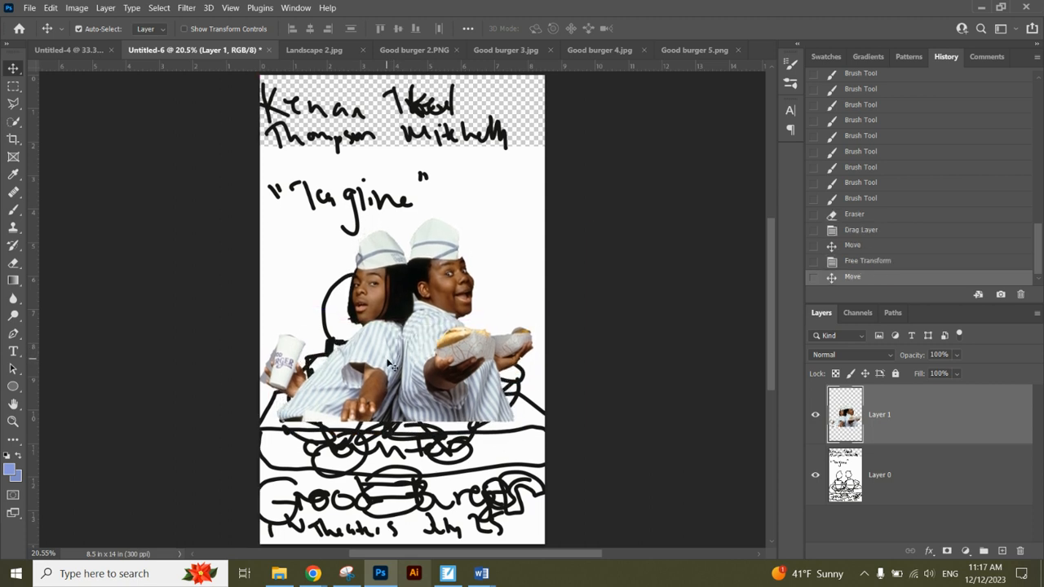
Look through the Good burger 3, 4 and 5 images for further poster material.
left_click(405, 50)
left_click(518, 50)
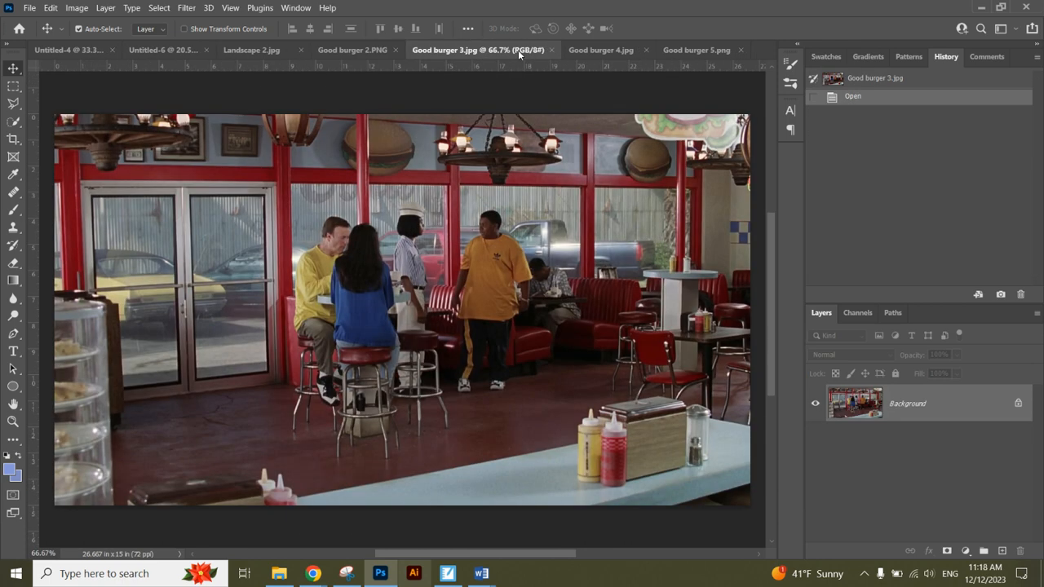
left_click(590, 50)
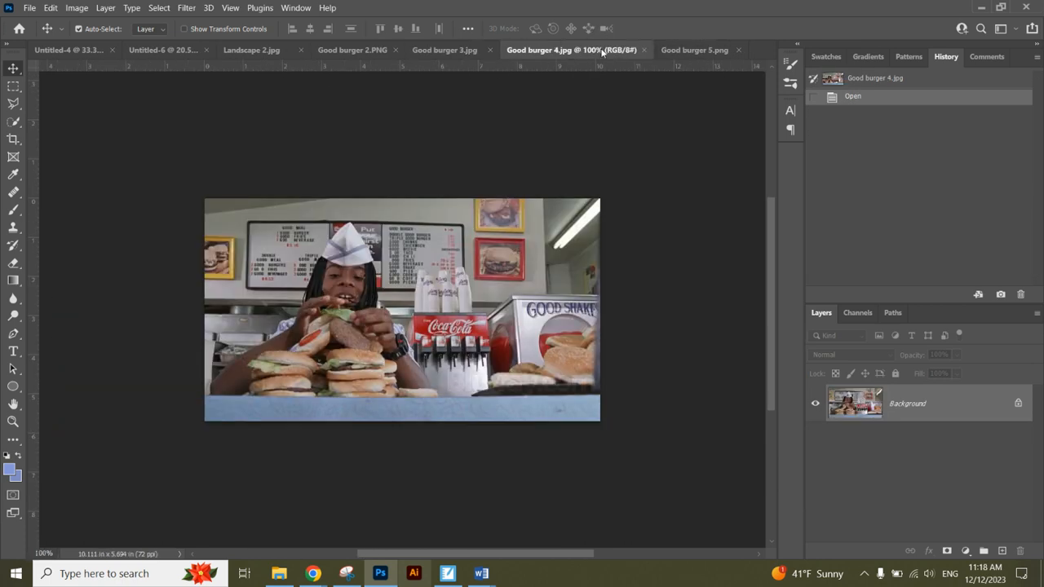
left_click(668, 50)
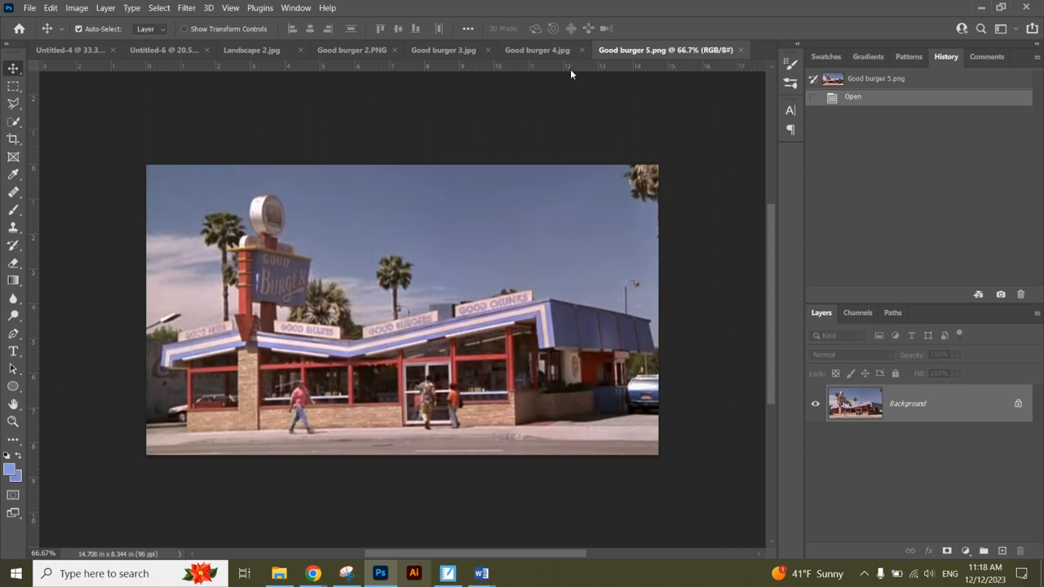
Unlock the Good burger 5 restaurant photo, place it into Untitled-6, and move its layer beneath the cut-out pair.
left_click(430, 49)
left_click(681, 50)
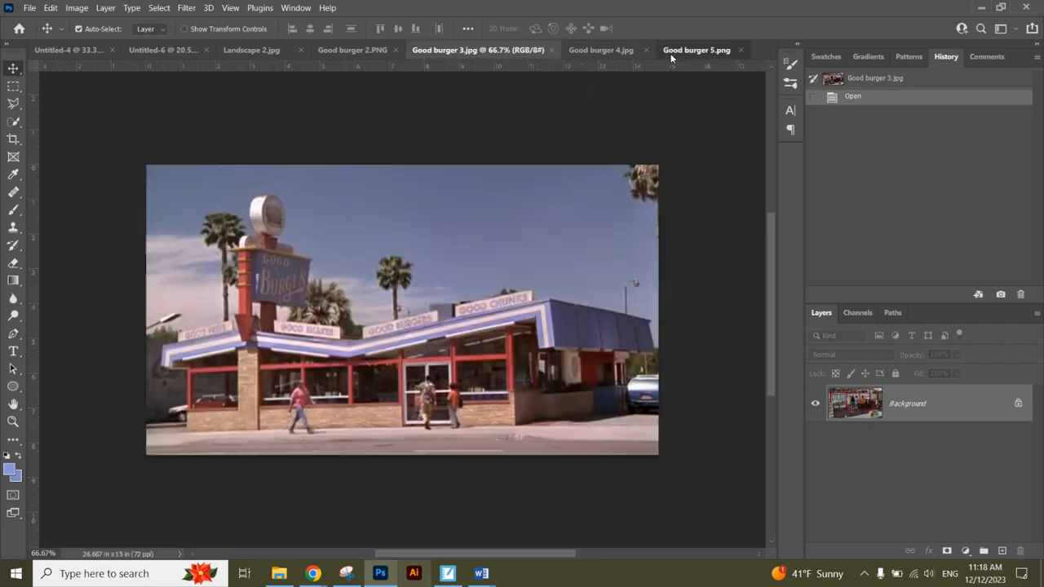
left_click(1018, 403)
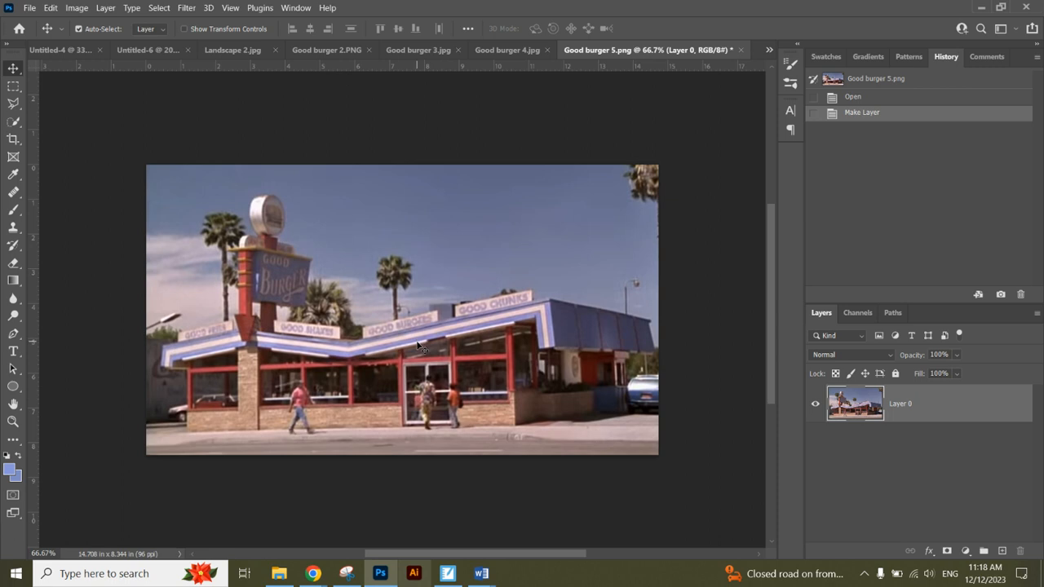
left_click_drag(417, 347, 380, 213)
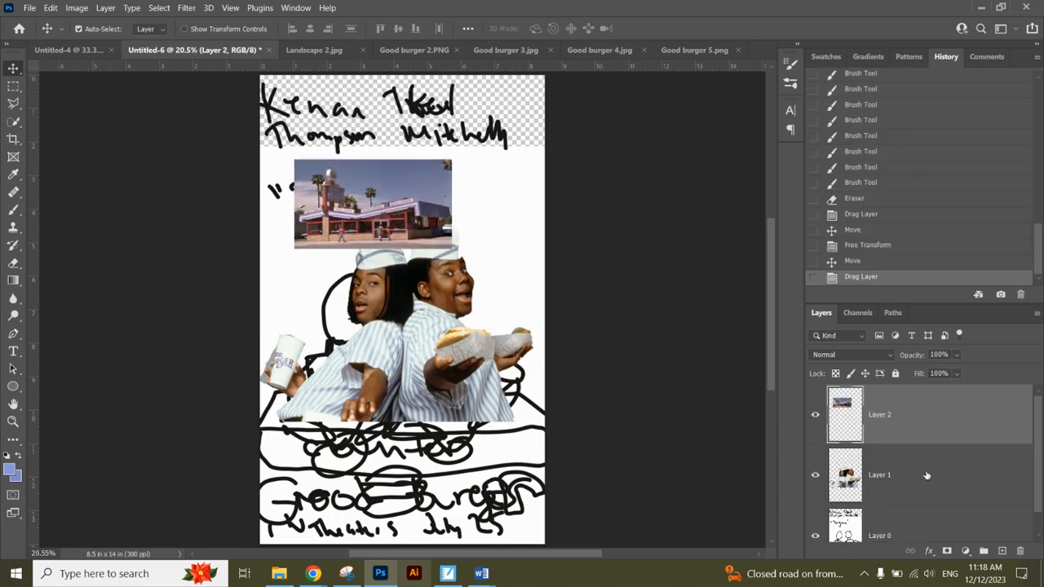
left_click_drag(911, 422, 891, 512)
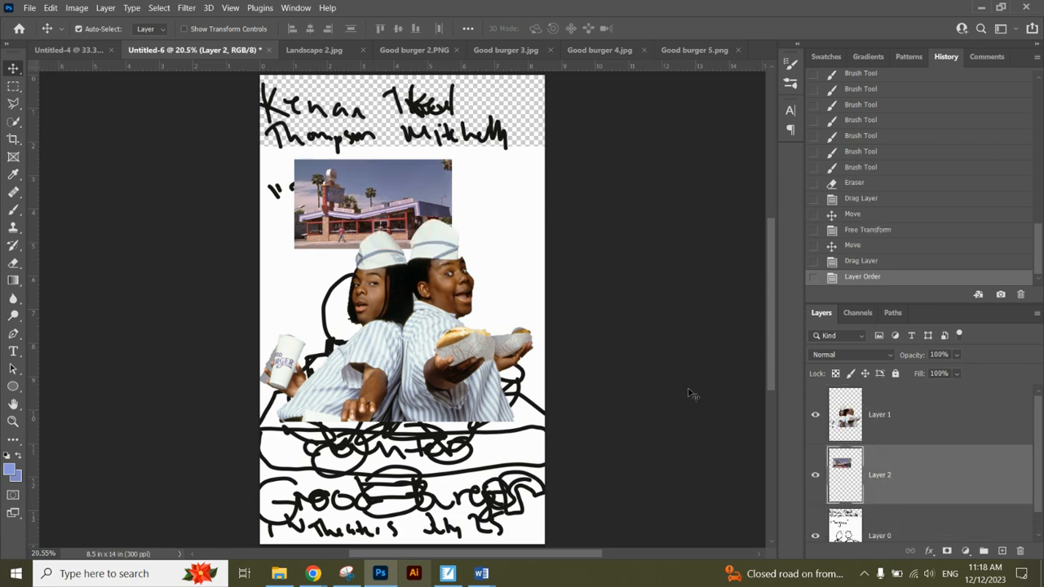
Enlarge the restaurant photo to about 305% and shift it down behind the pair.
key("ctrl+t")
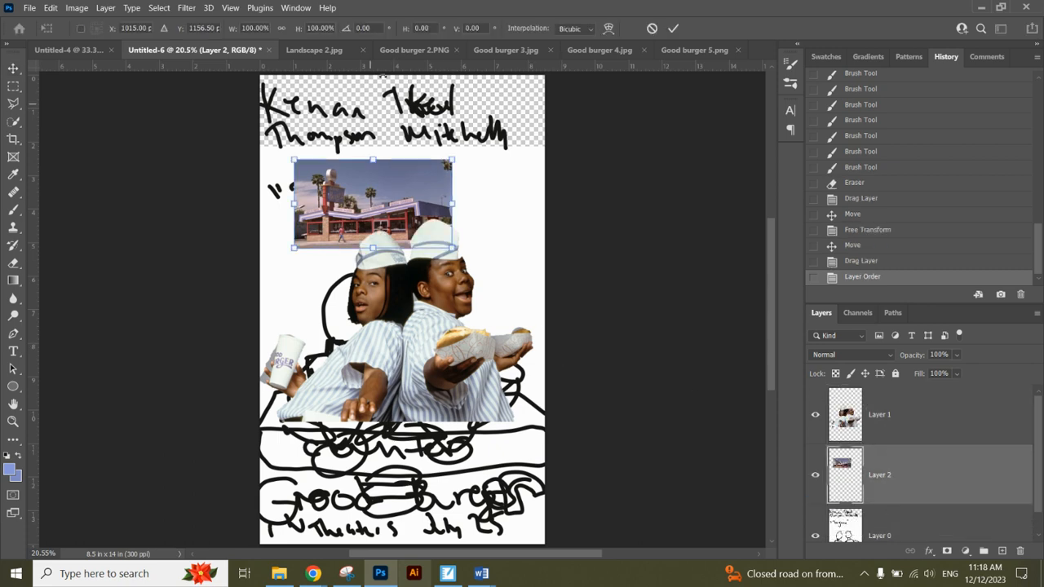
left_click_drag(447, 164, 560, 98)
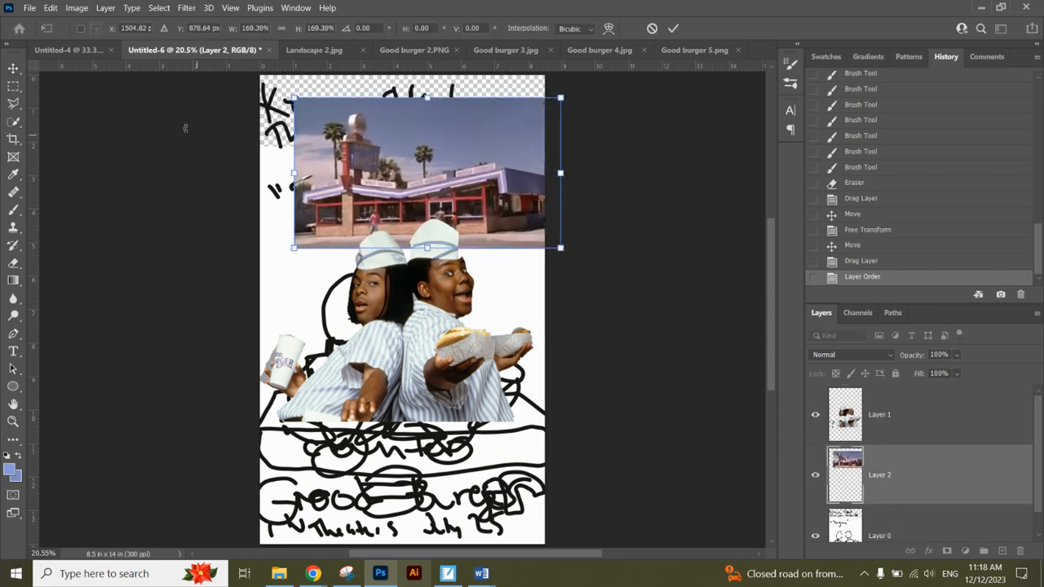
left_click_drag(295, 98, 258, 76)
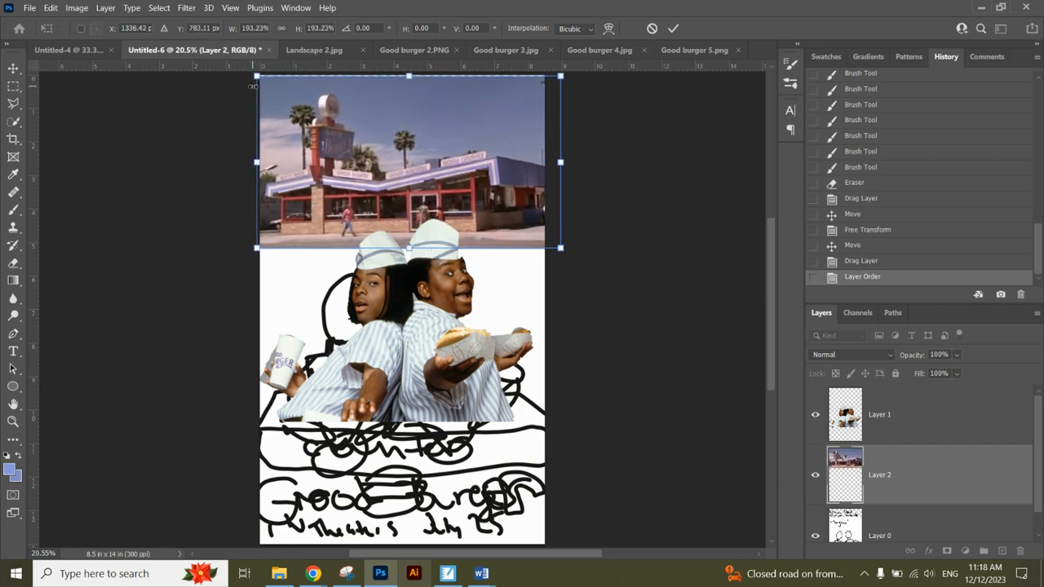
left_click_drag(408, 248, 409, 348)
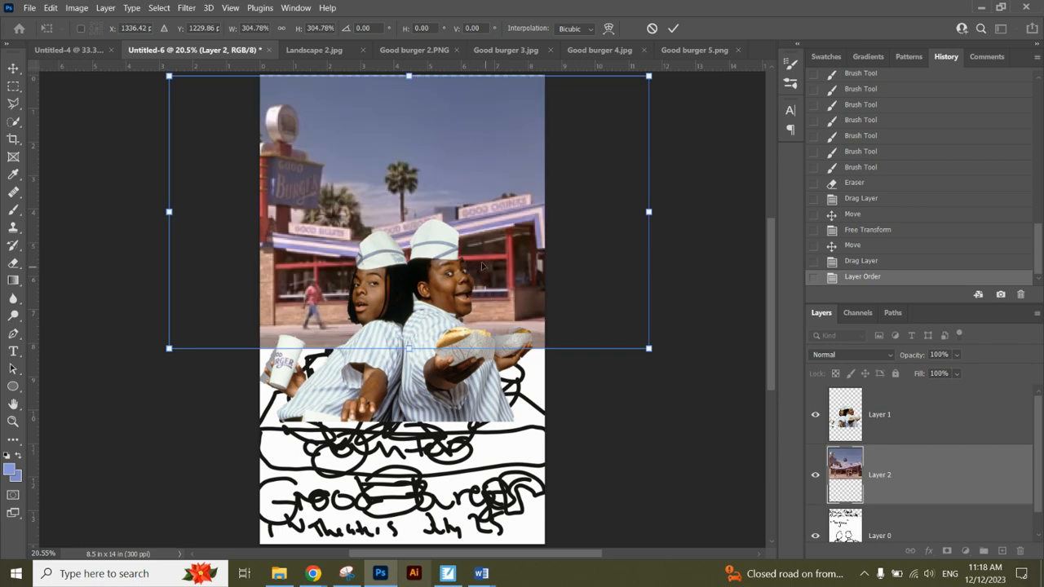
left_click_drag(432, 193, 473, 283)
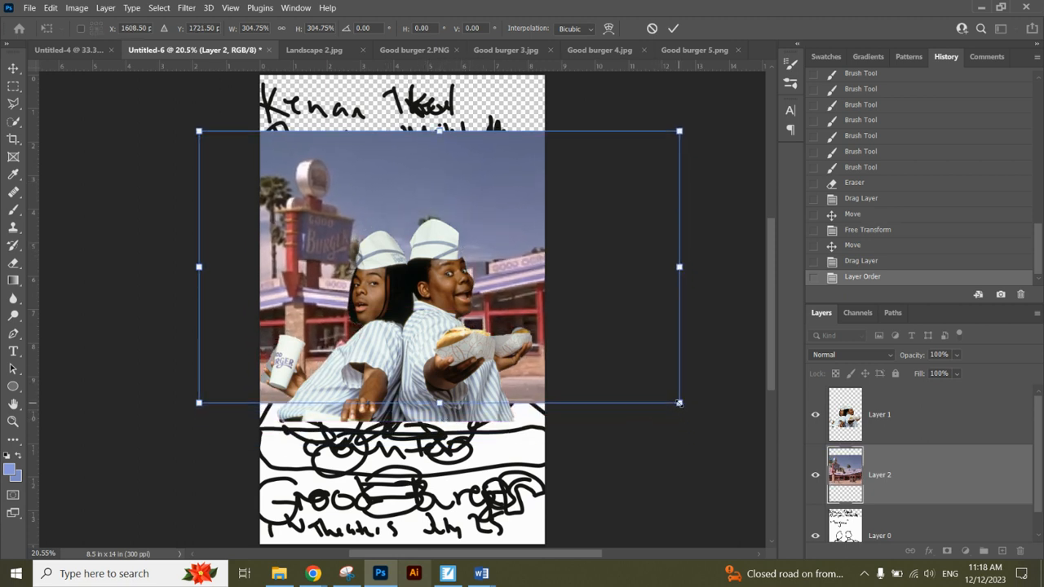
Rescale the restaurant photo to somewhat more than 365% and position it to fill the poster from the top edge down to the counter.
left_click_drag(679, 402, 797, 537)
key("ctrl+minus")
key("ctrl+minus")
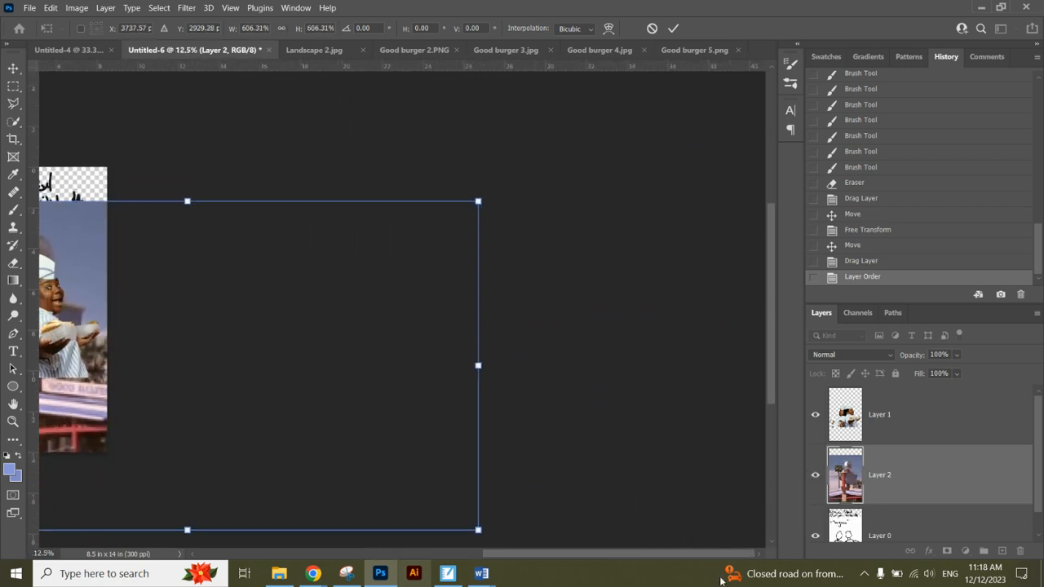
left_click(192, 556)
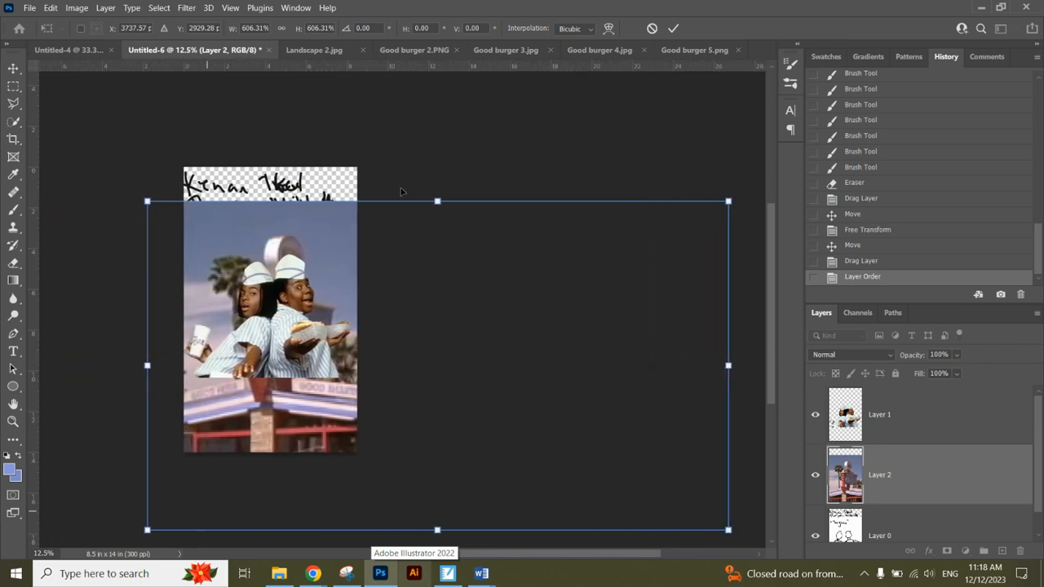
left_click_drag(726, 198, 426, 205)
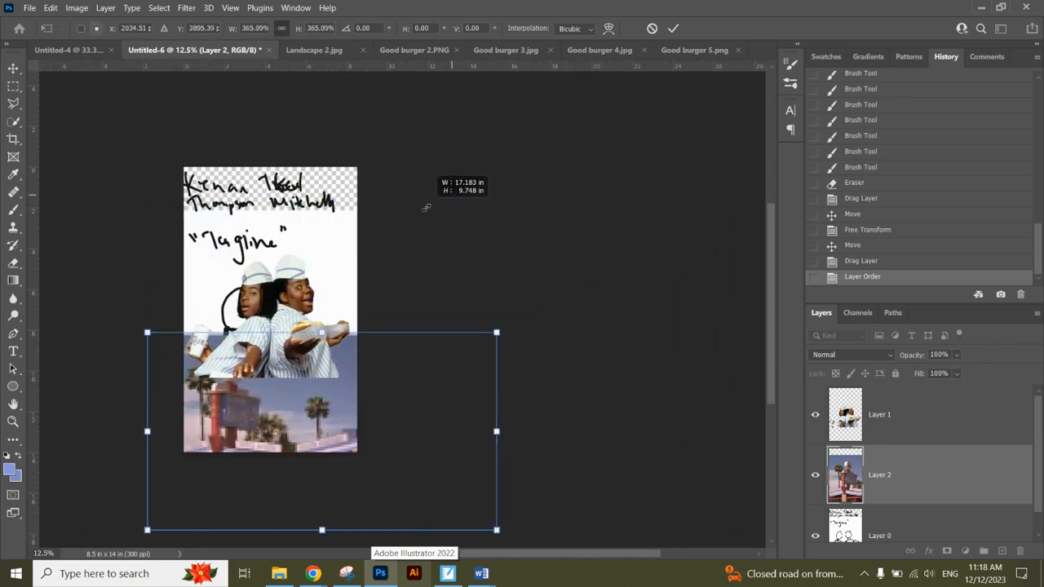
left_click_drag(307, 449, 291, 276)
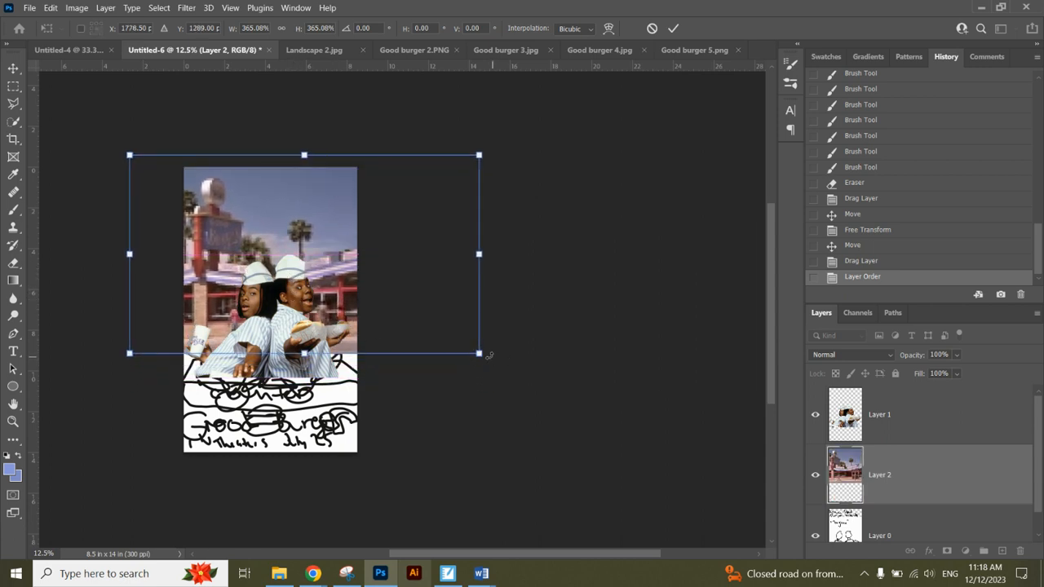
left_click_drag(479, 353, 507, 369)
key("Return")
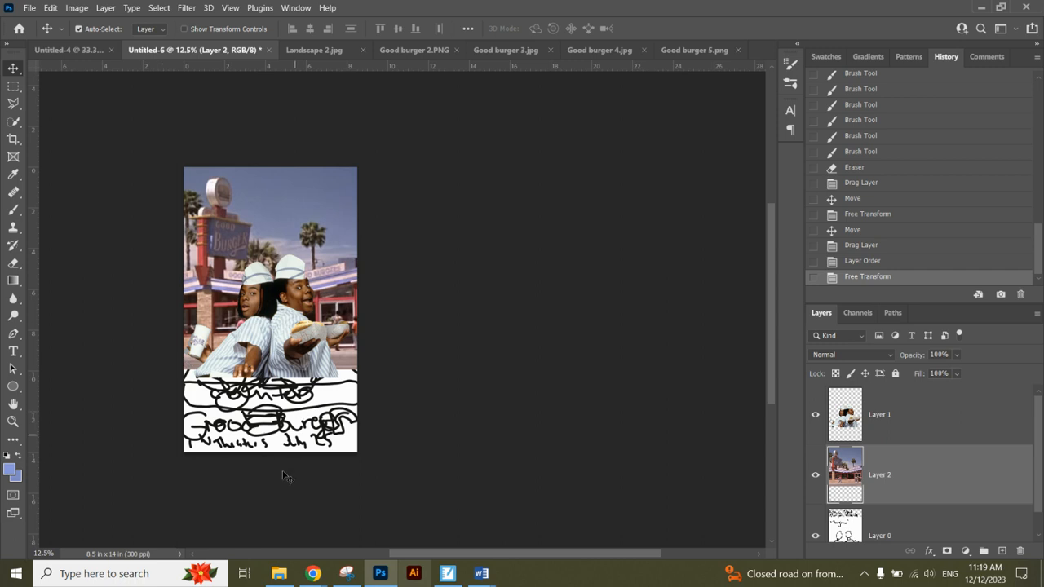
scroll(283, 471, "up", 3)
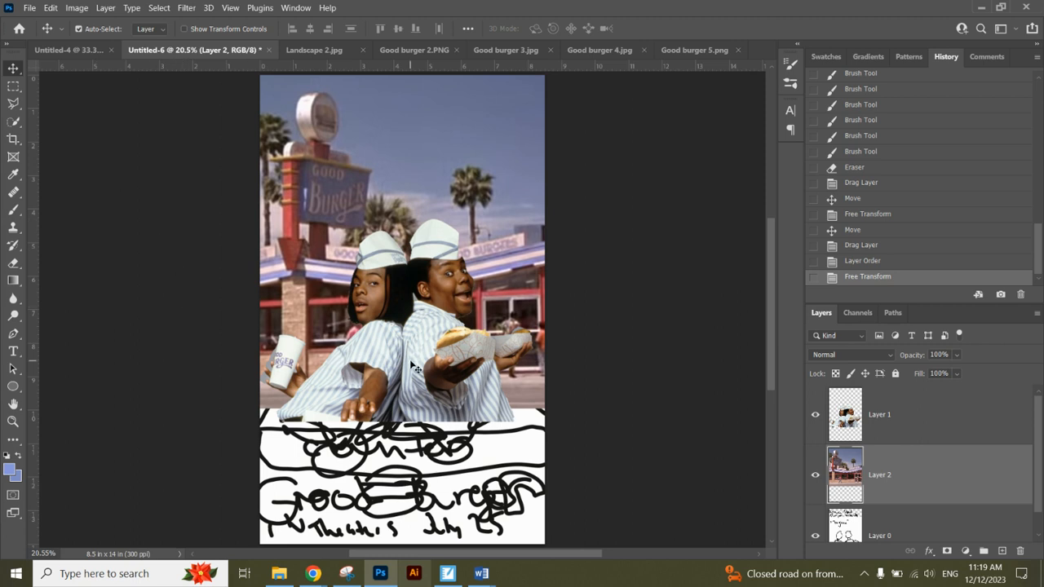
Select the cut-out pair's layer and set the Gradient tool to the Foreground to Transparent preset from Basics.
left_click(903, 421)
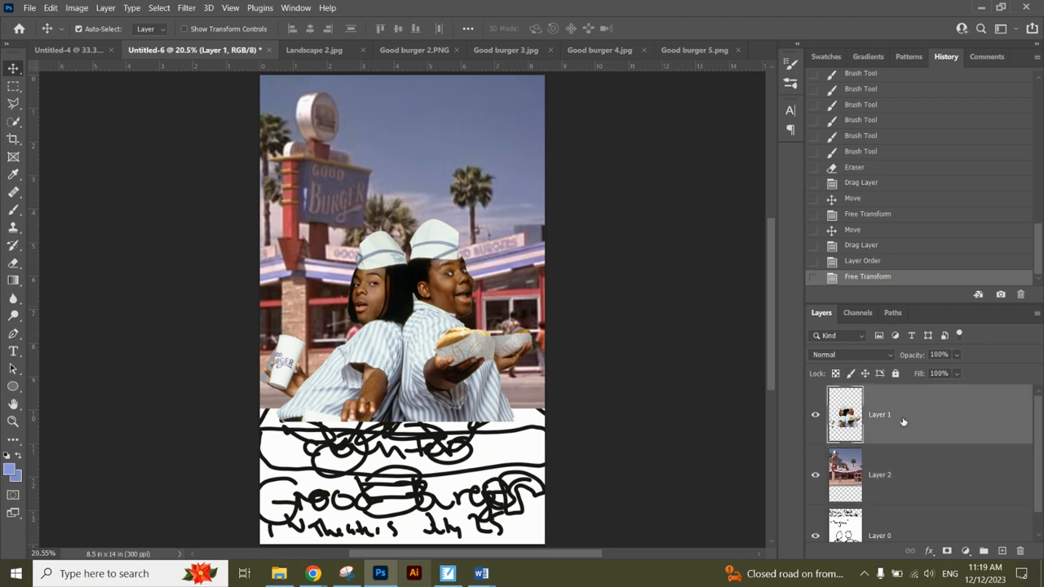
left_click(17, 279)
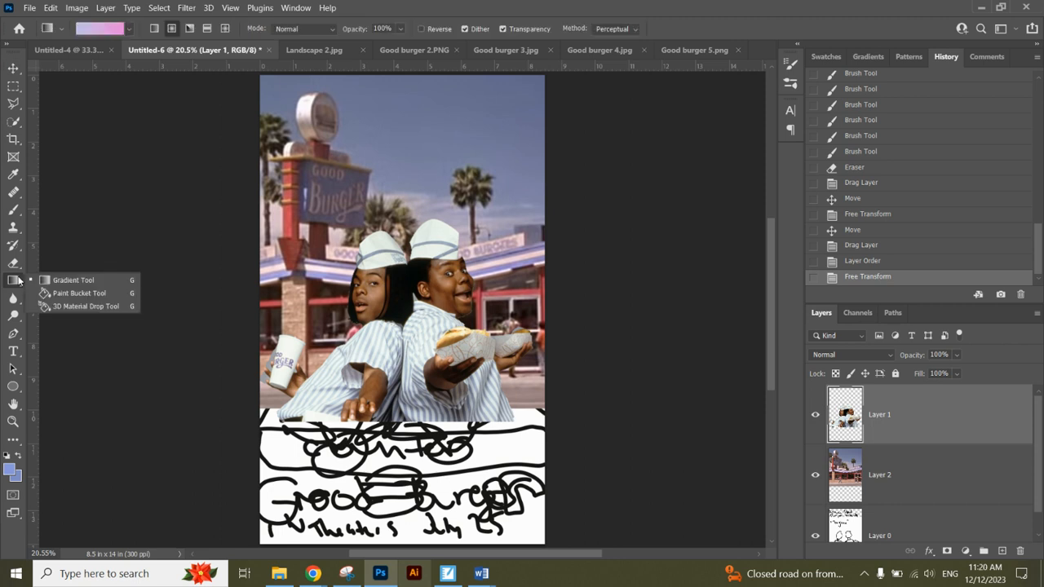
left_click(66, 293)
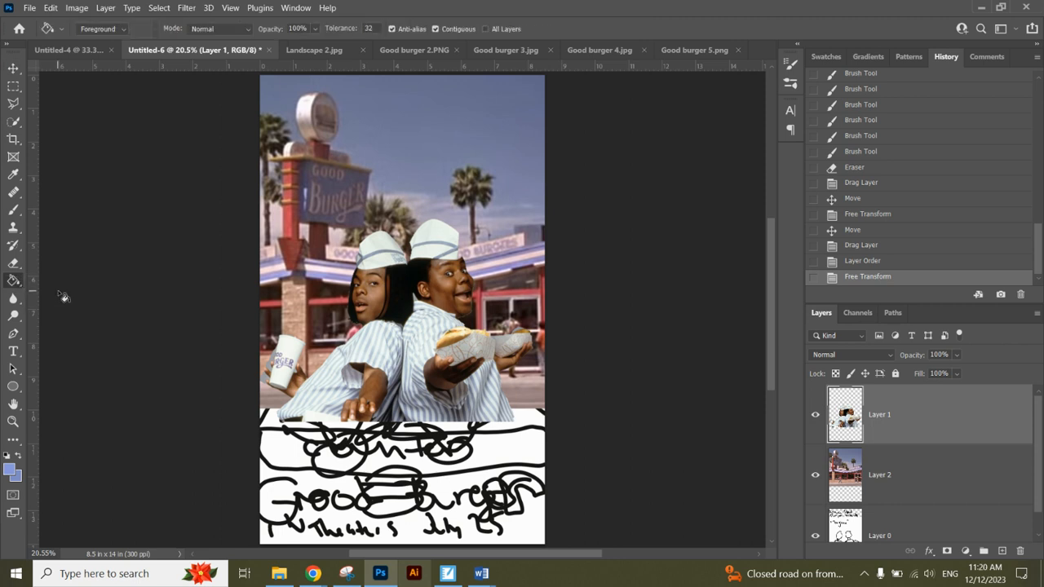
left_click(13, 282)
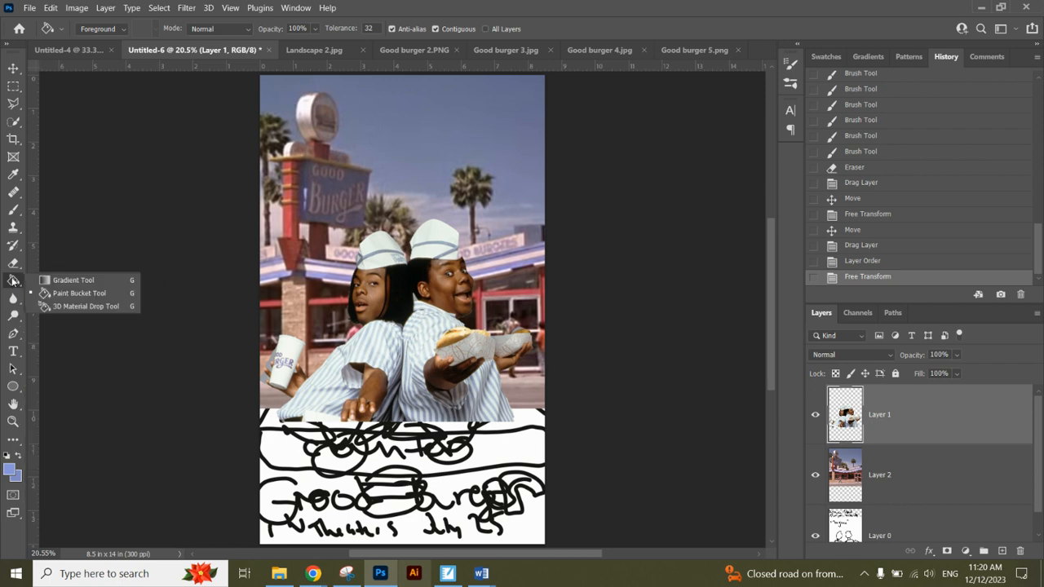
left_click(49, 279)
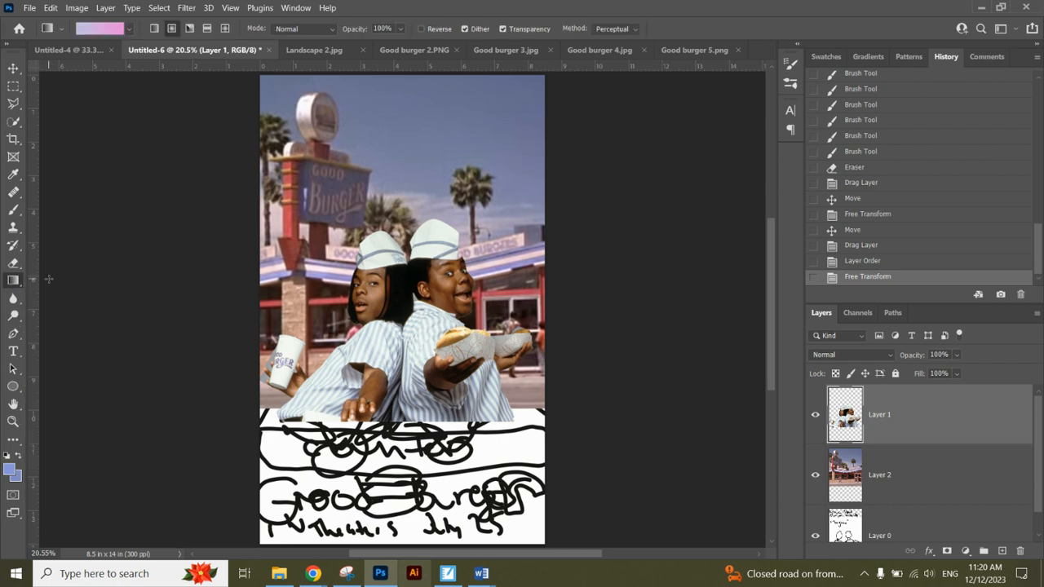
left_click(130, 30)
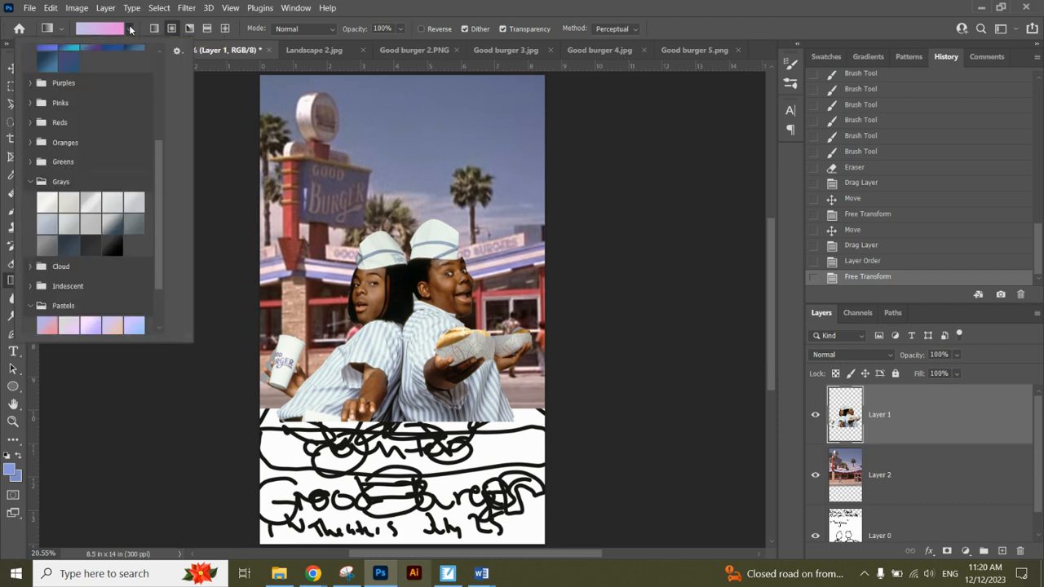
left_click_drag(157, 176, 160, 60)
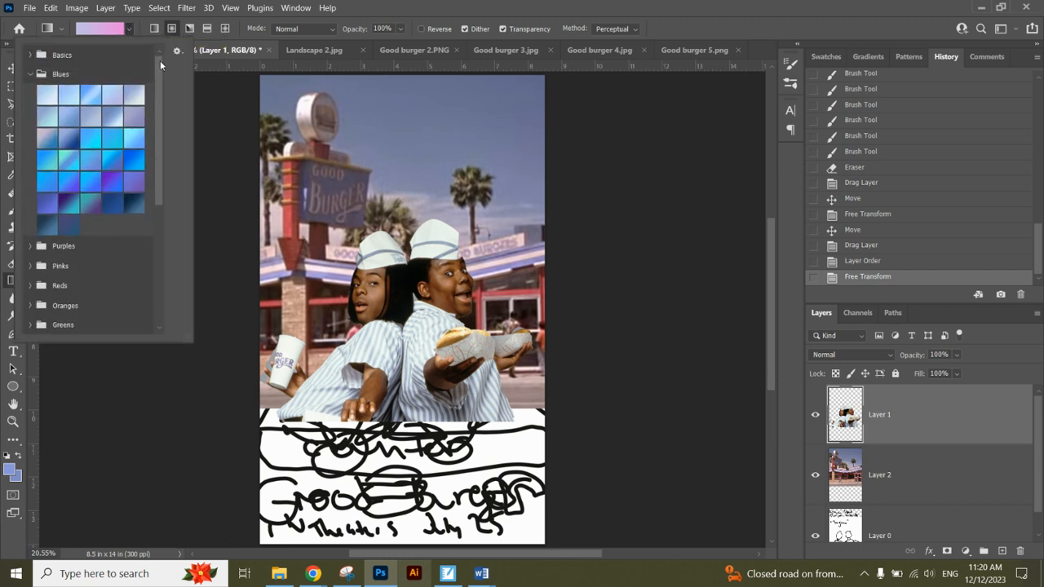
left_click(29, 55)
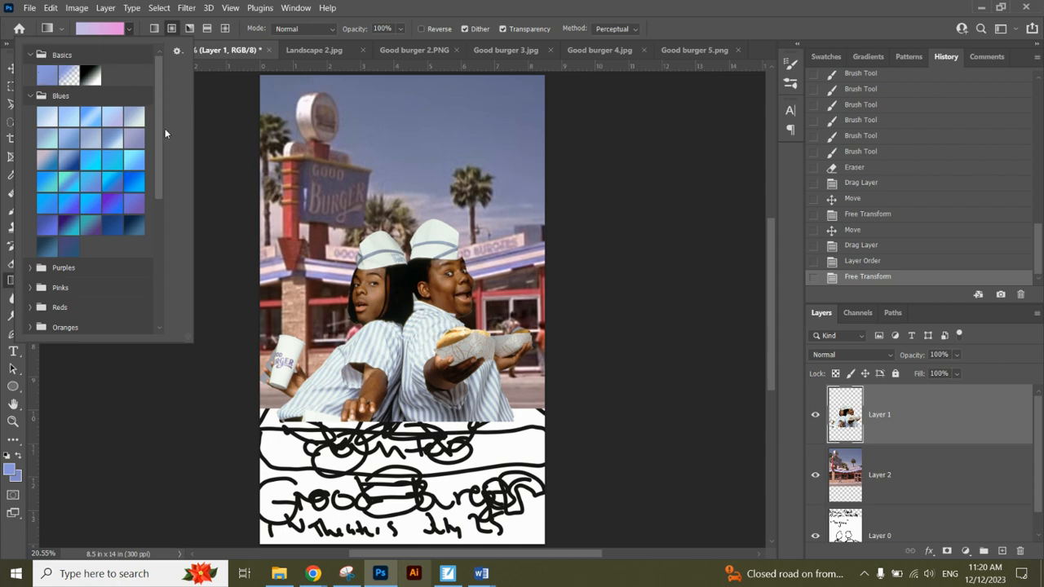
left_click(30, 268)
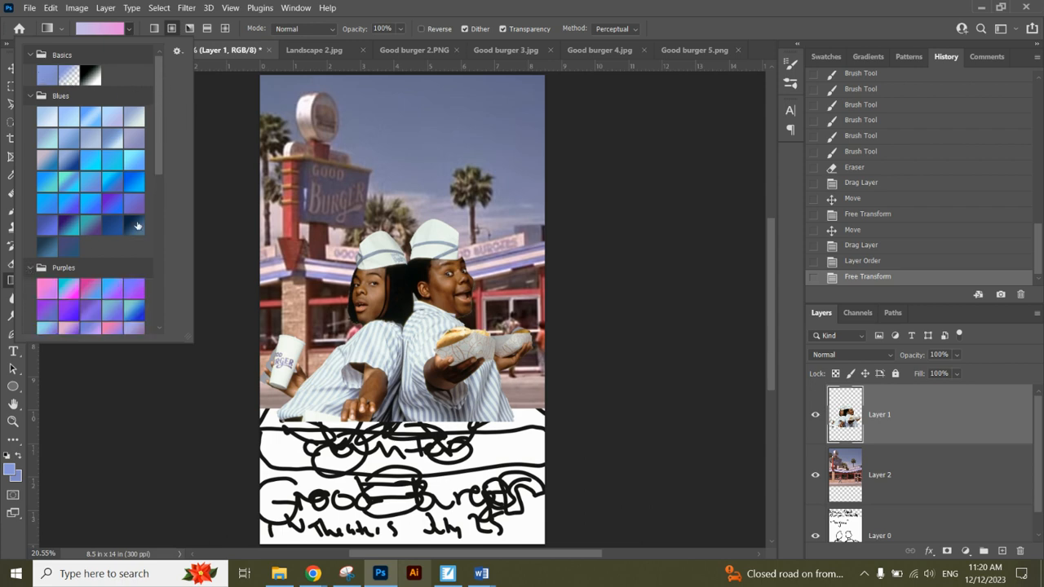
left_click_drag(157, 153, 164, 76)
left_click(70, 81)
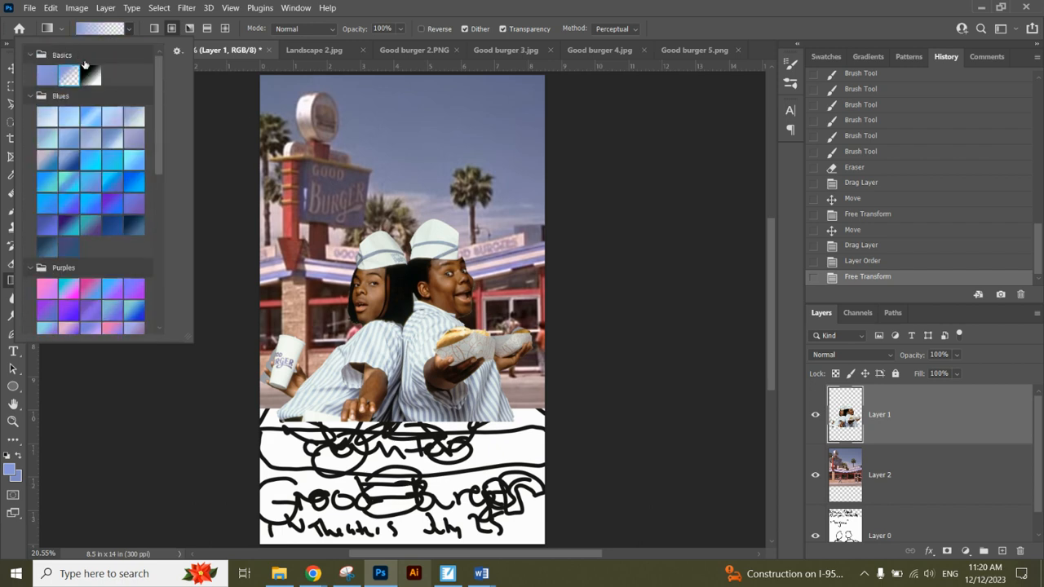
left_click(489, 6)
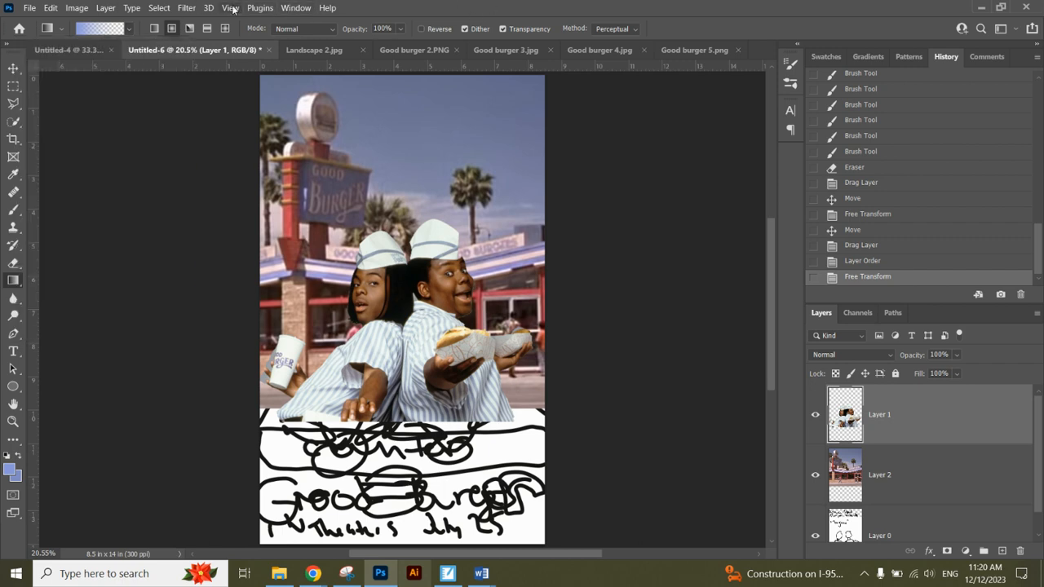
Show the Gradients panel and apply the Foreground to Transparent gradient as a fill clipped to the pair, keeping the preset's name.
left_click(287, 8)
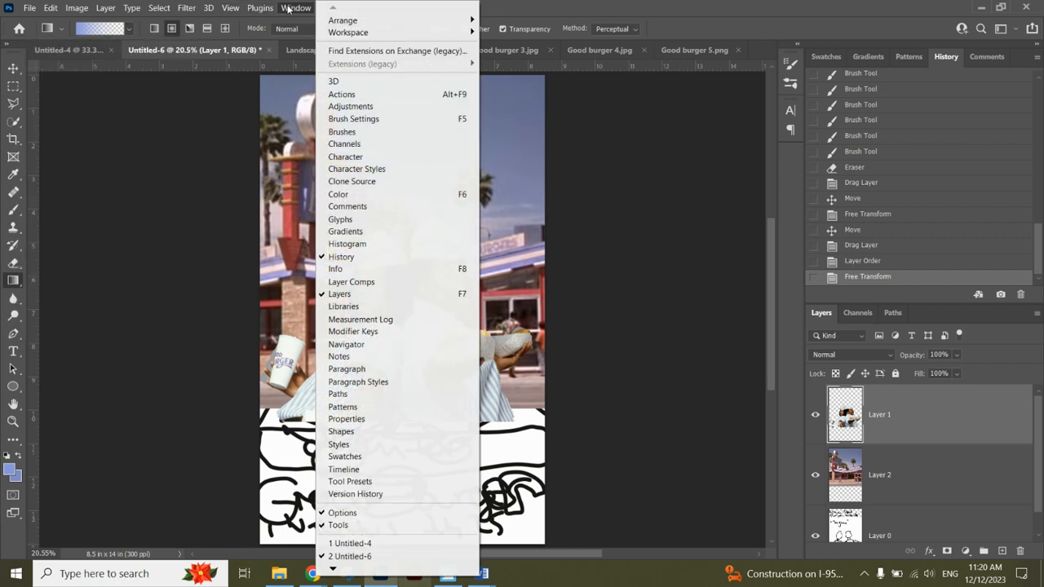
left_click(374, 232)
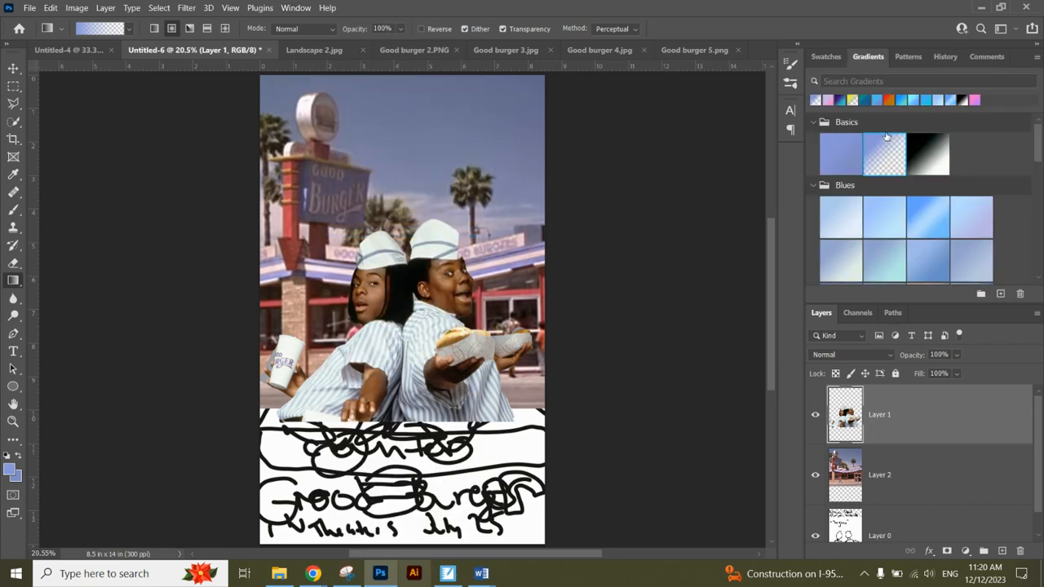
left_click(883, 160)
double_click(884, 161)
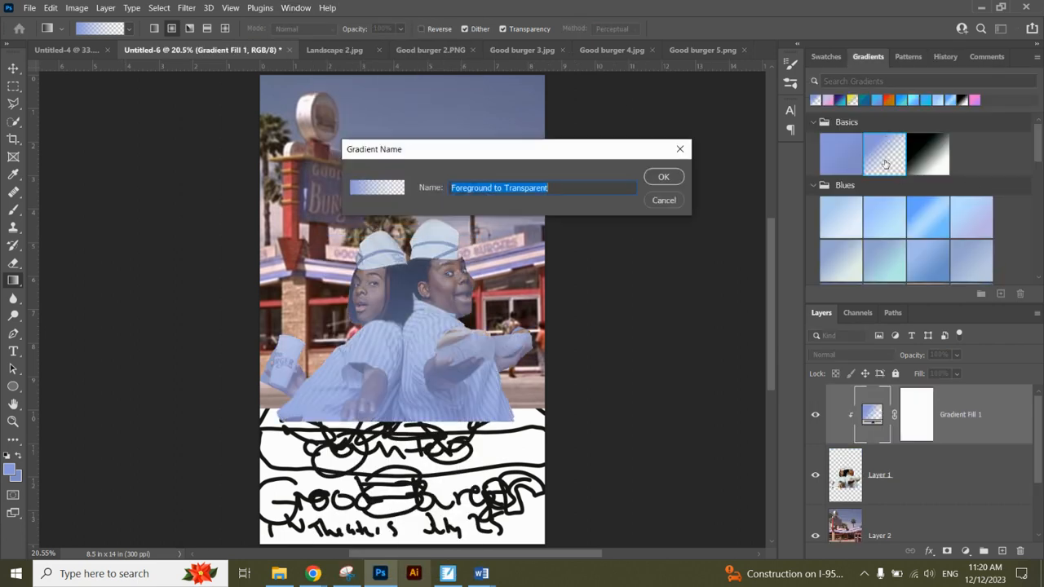
left_click(680, 200)
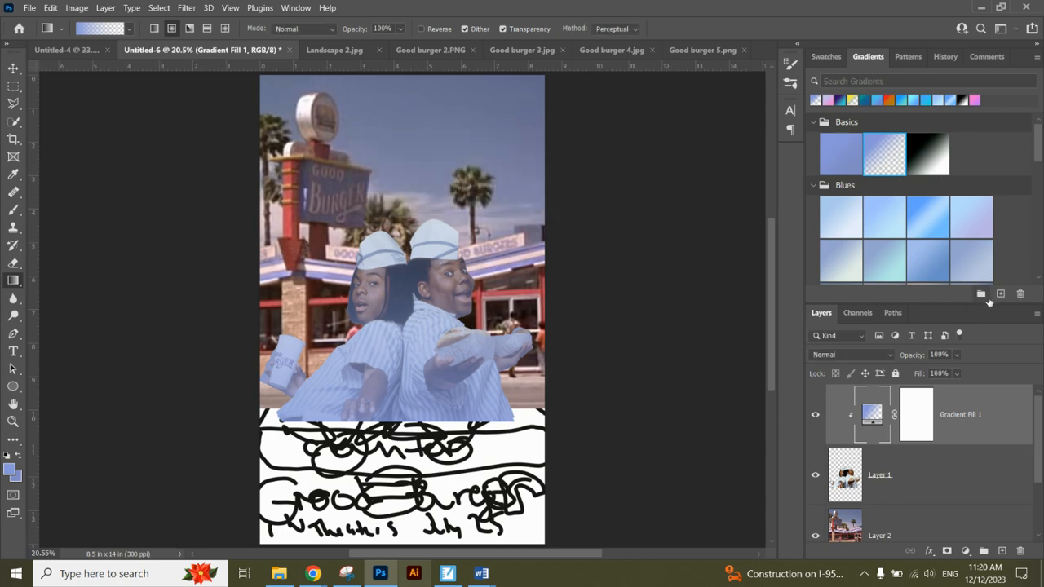
left_click(1000, 294)
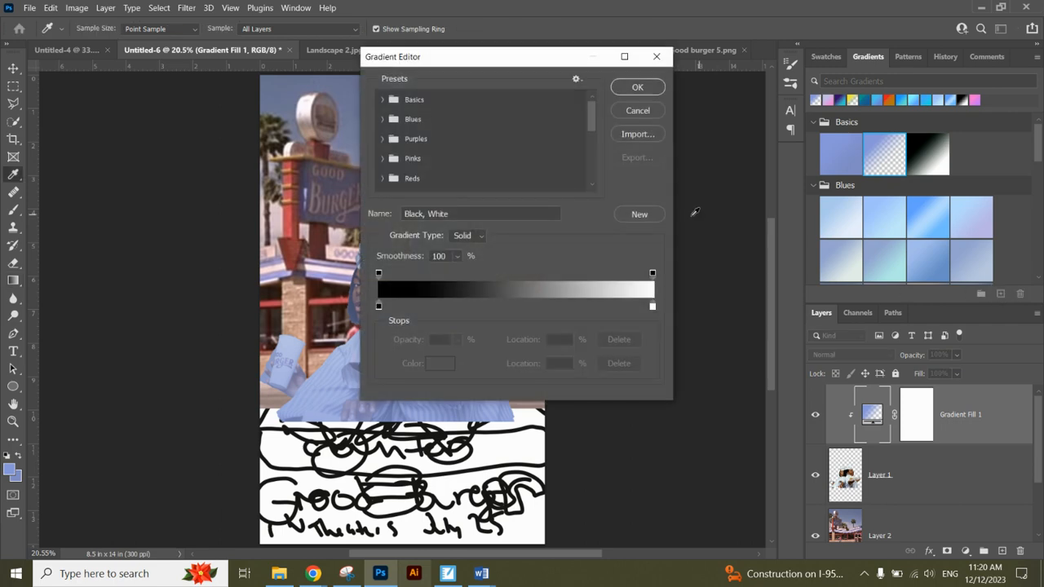
double_click(379, 308)
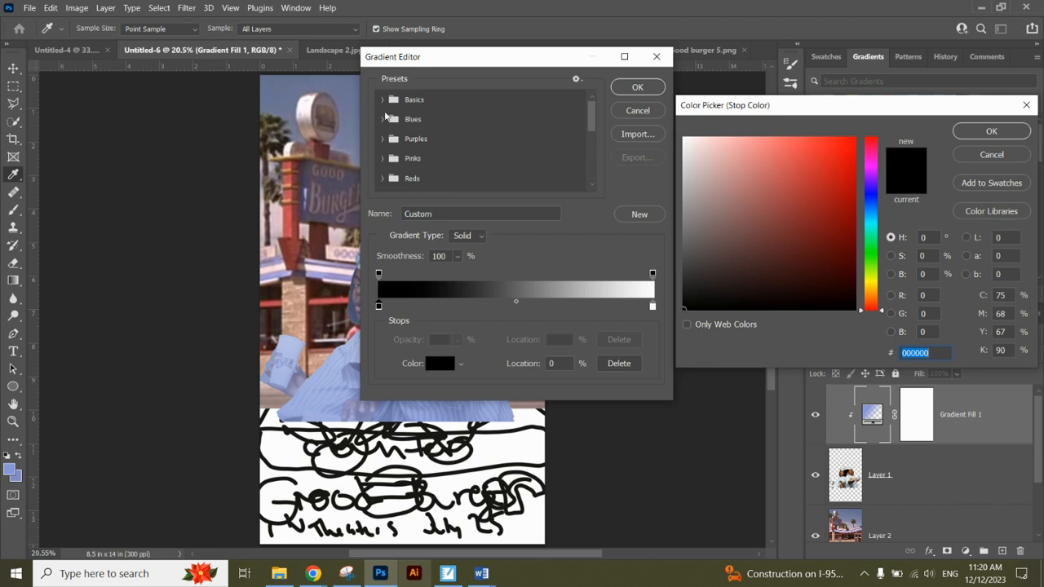
left_click(1000, 157)
left_click(382, 99)
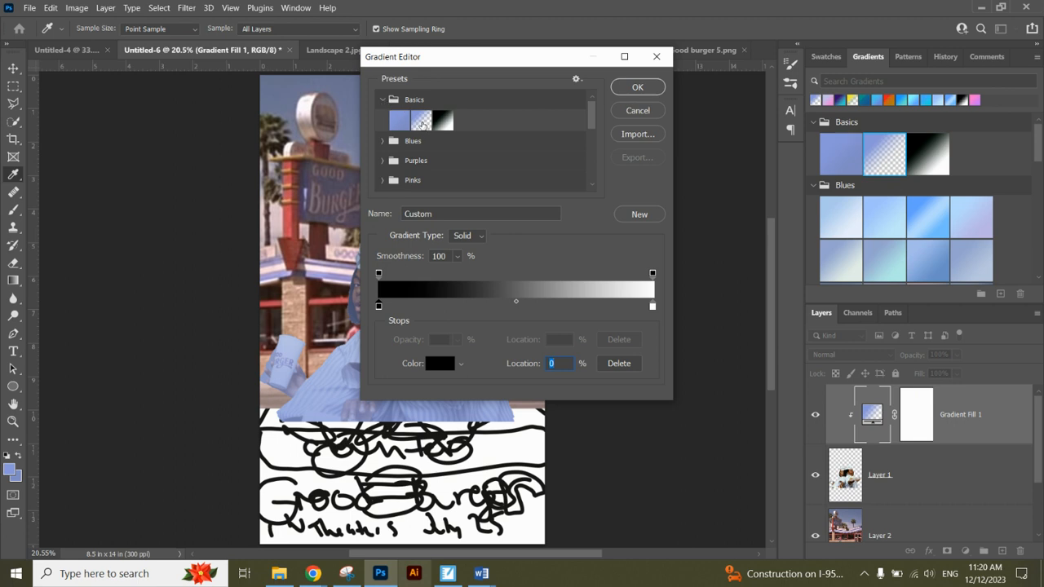
left_click(422, 122)
double_click(378, 306)
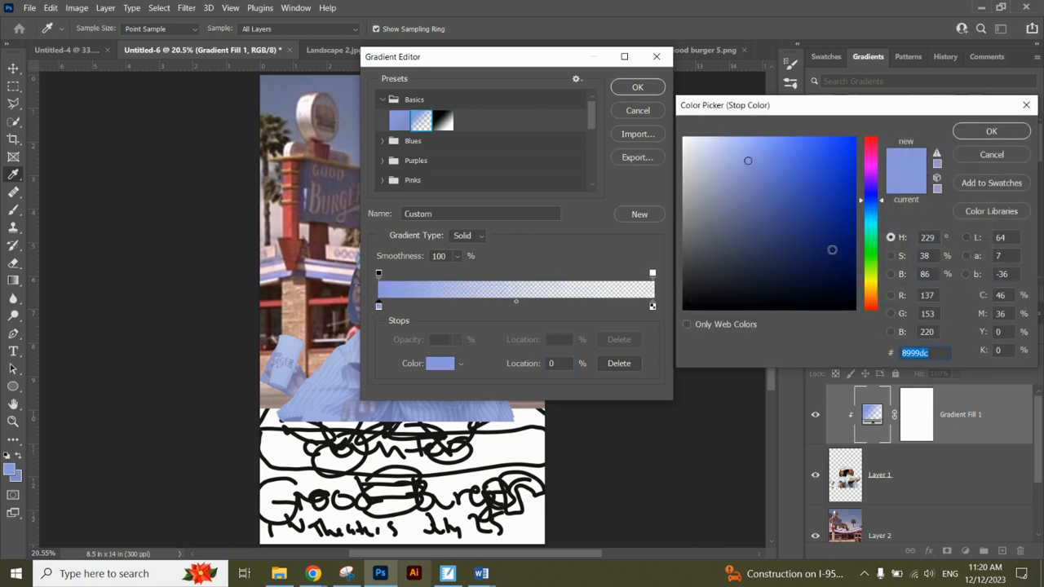
left_click(871, 252)
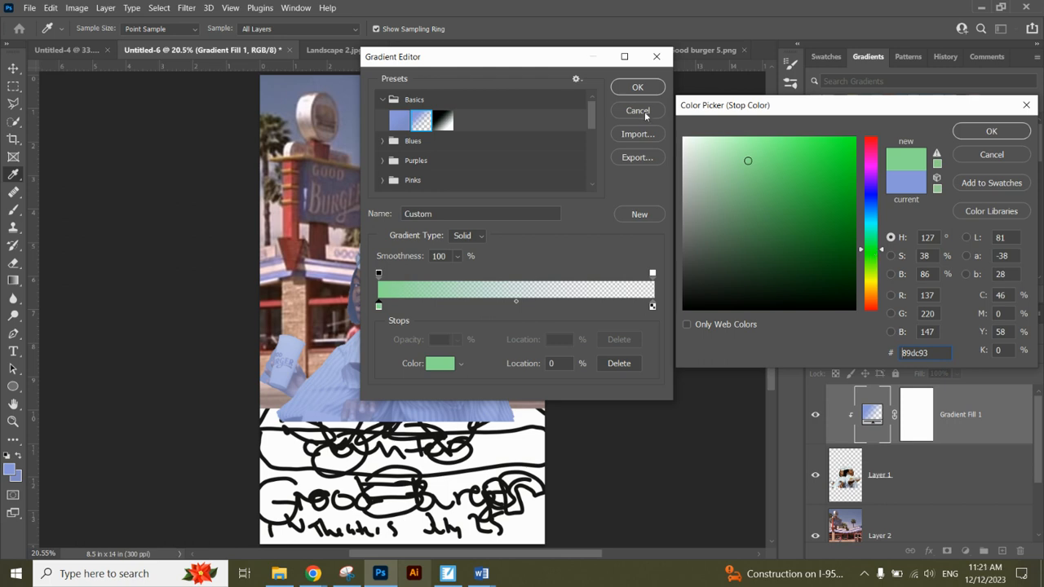
left_click(992, 155)
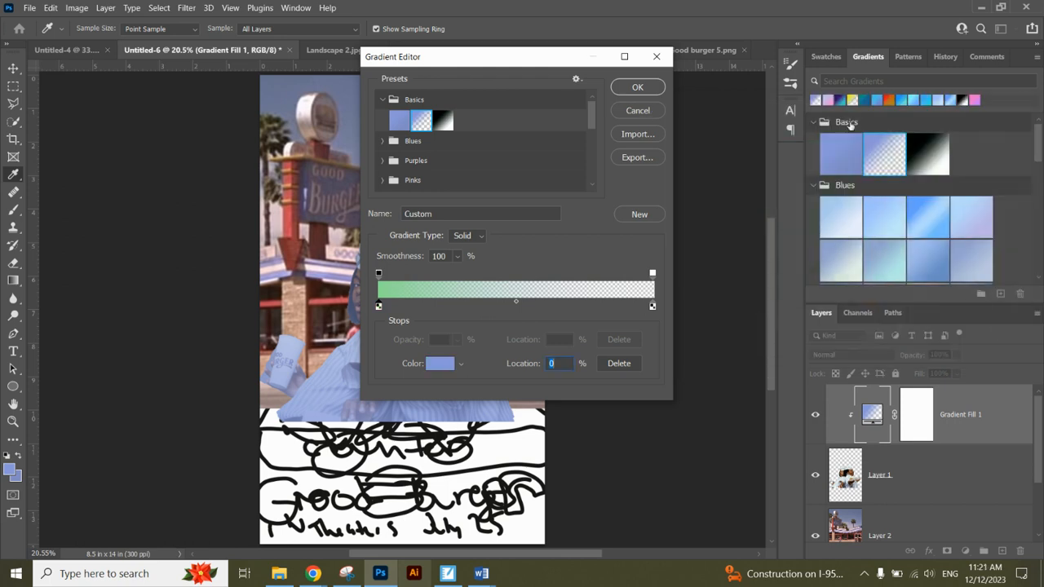
left_click(641, 112)
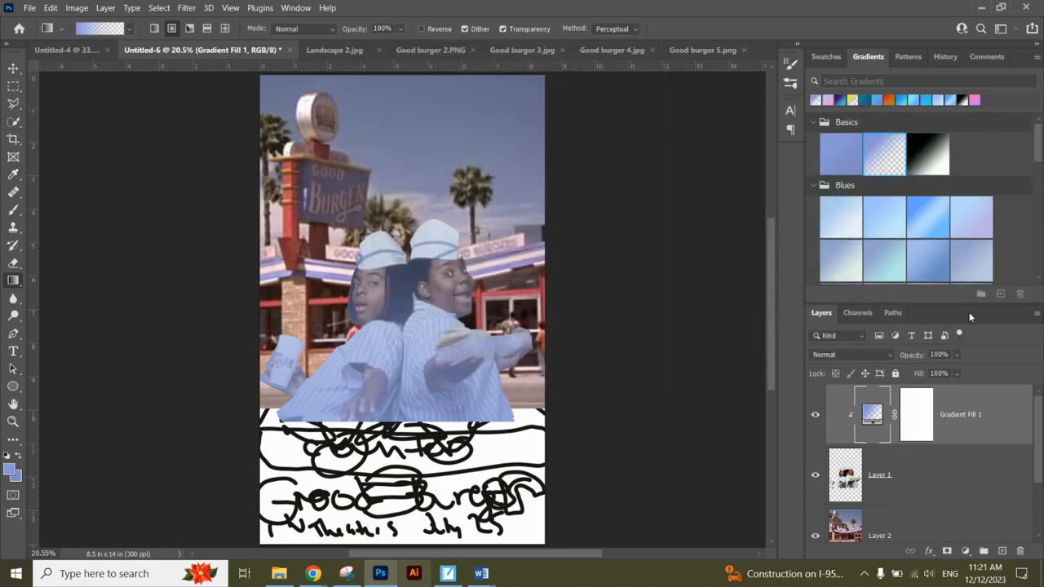
Undo the gradient fill clipped to the pair, including its reapplication from the Foreground to Transparent preset.
key("ctrl+z")
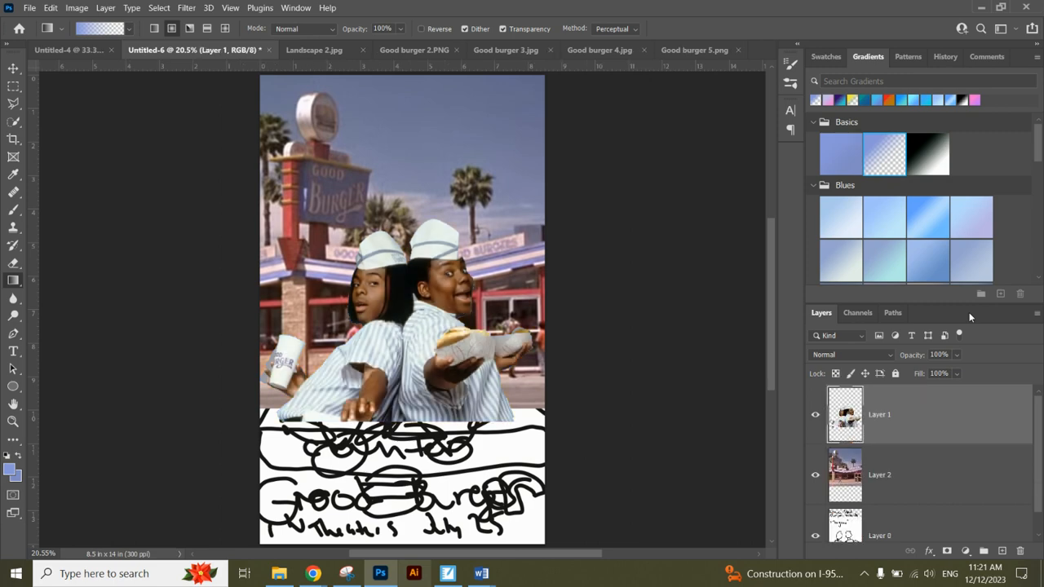
left_click(881, 153)
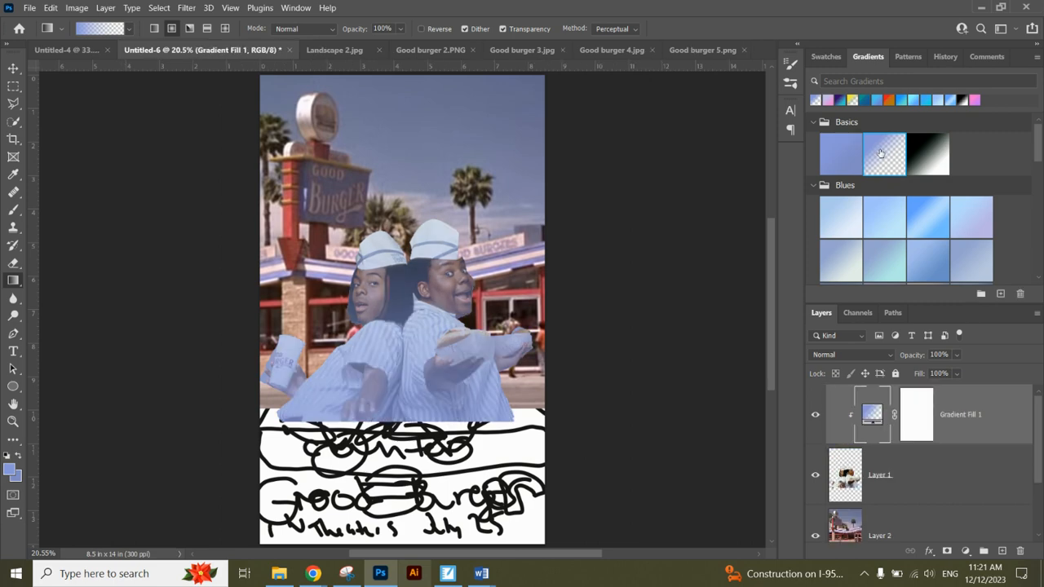
key("ctrl+z")
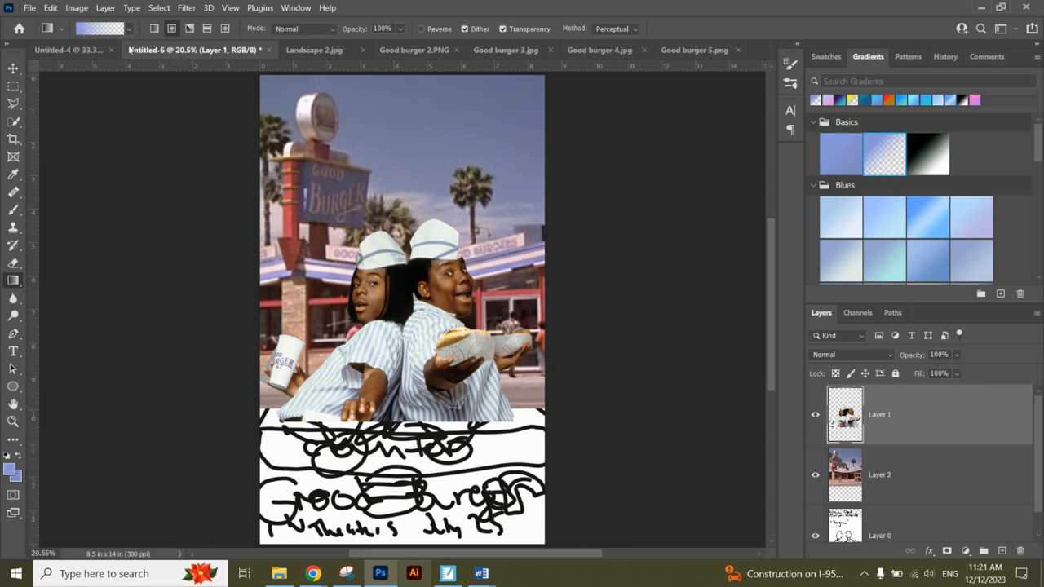
Try two upward radial gradients directly on the pair's layer, and revert to the last Free Transform state in the history.
left_click_drag(459, 540, 446, 244)
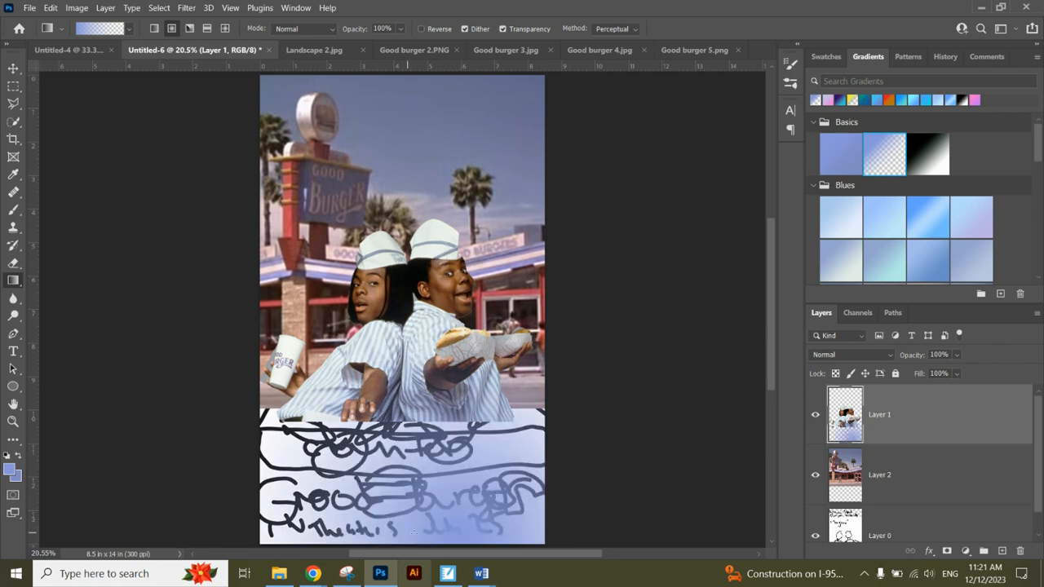
left_click_drag(408, 506, 413, 110)
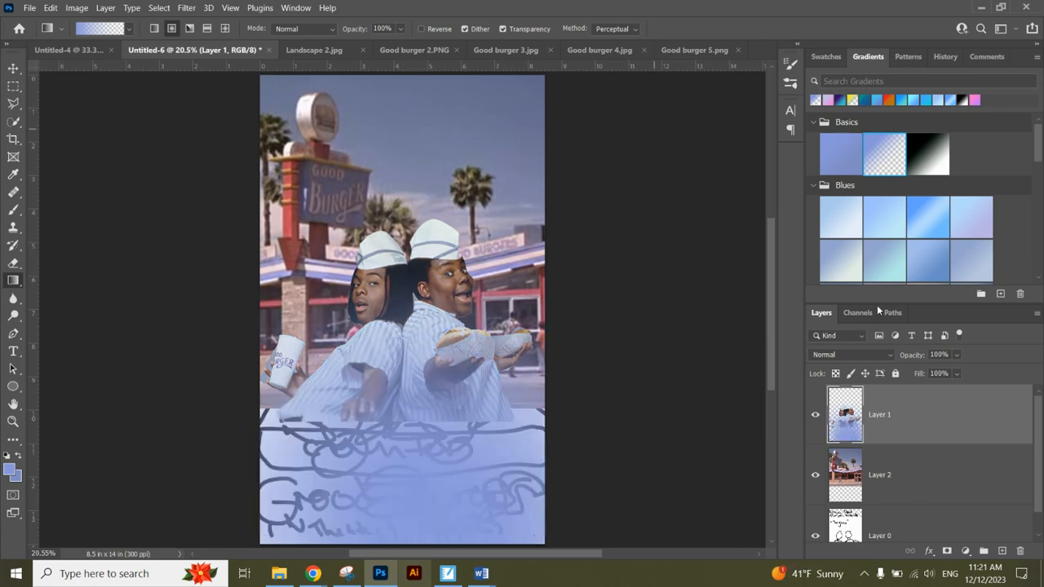
key("ctrl+z")
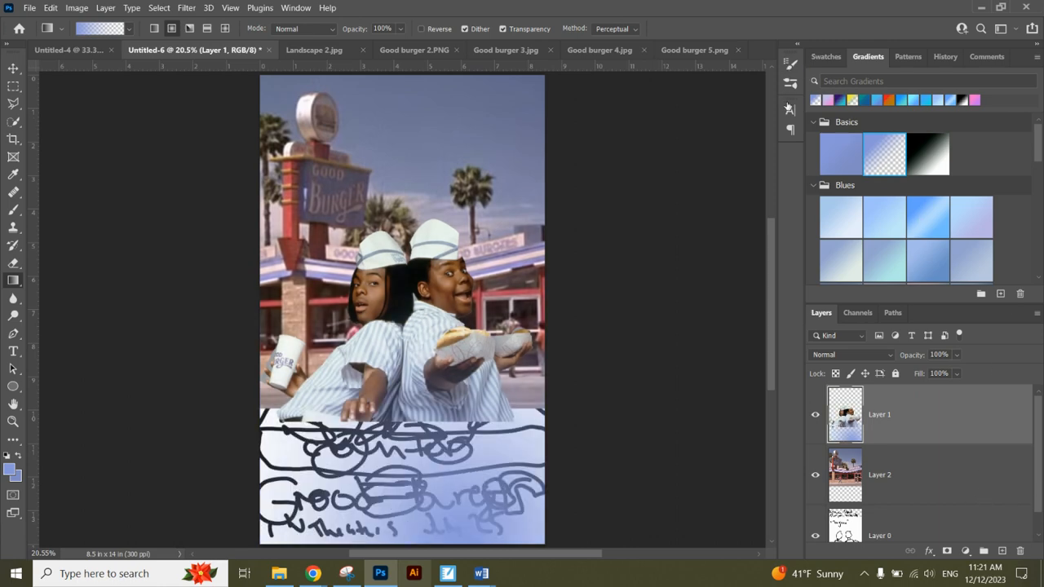
left_click(295, 8)
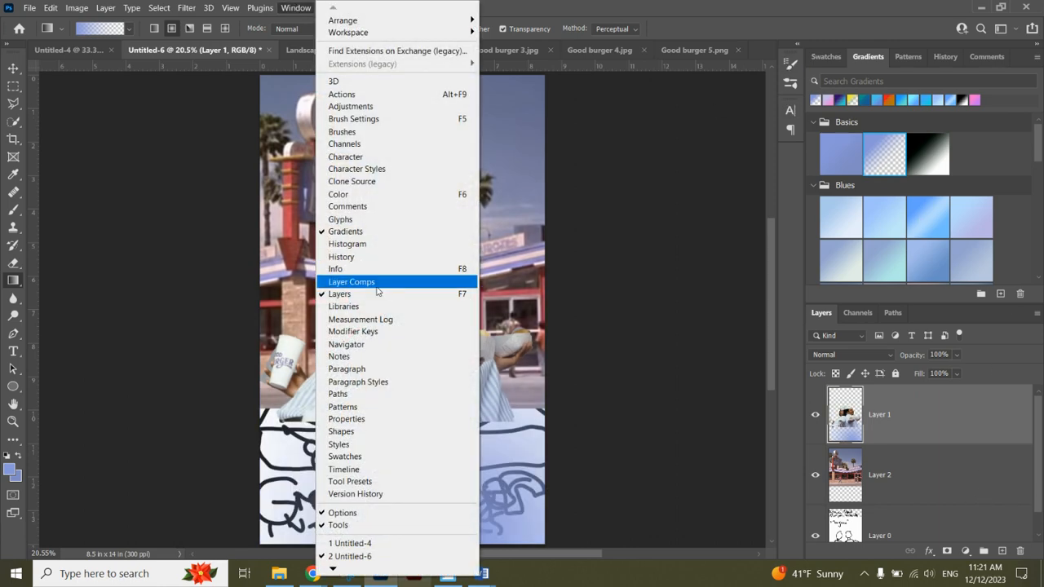
left_click(365, 257)
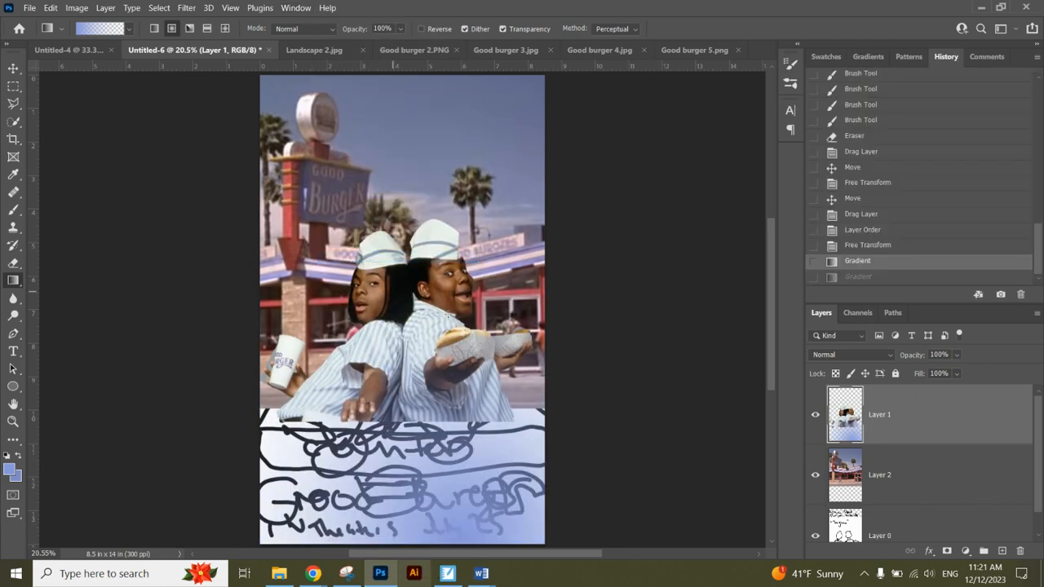
left_click(867, 246)
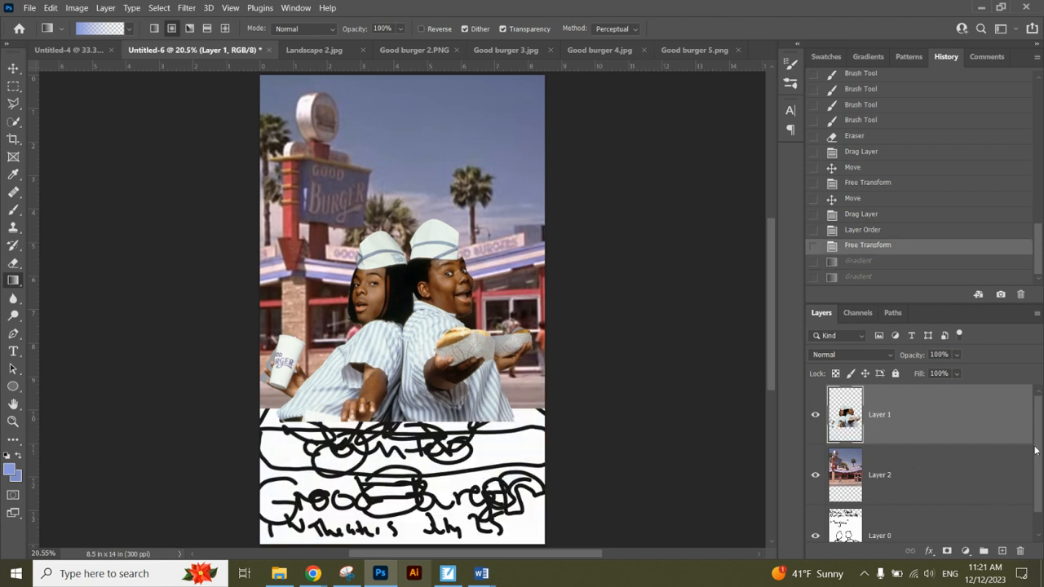
Create a new layer above the pair and draw a linear gradient on it from the poster's bottom edge up into the sky.
left_click(1001, 552)
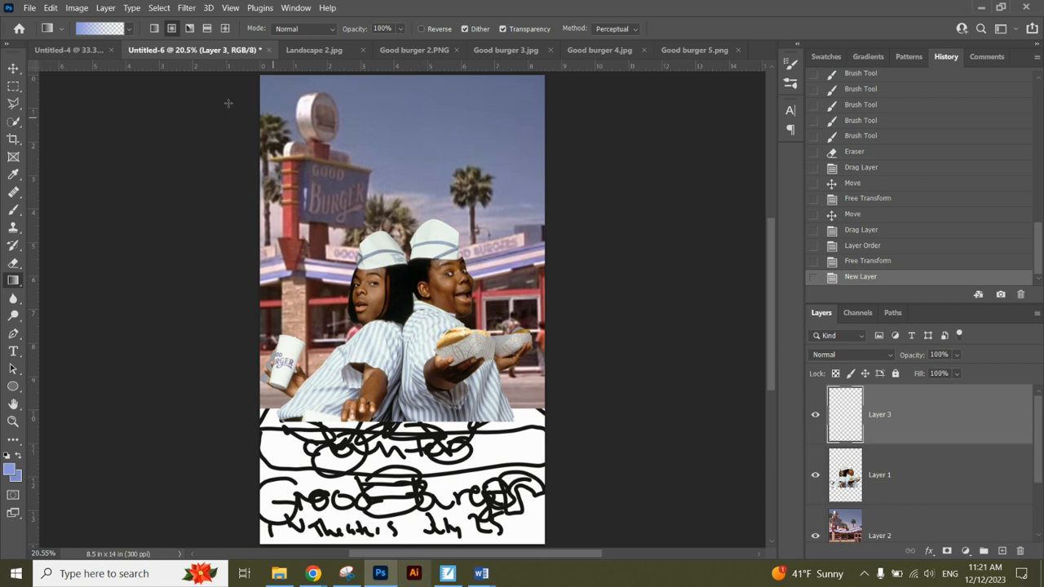
left_click(154, 29)
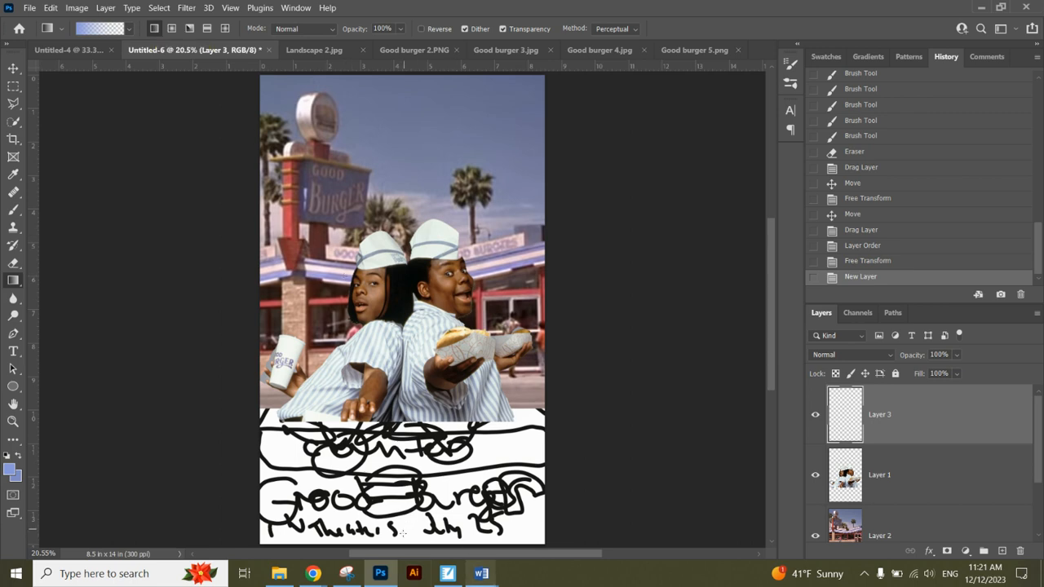
left_click_drag(399, 542, 395, 115)
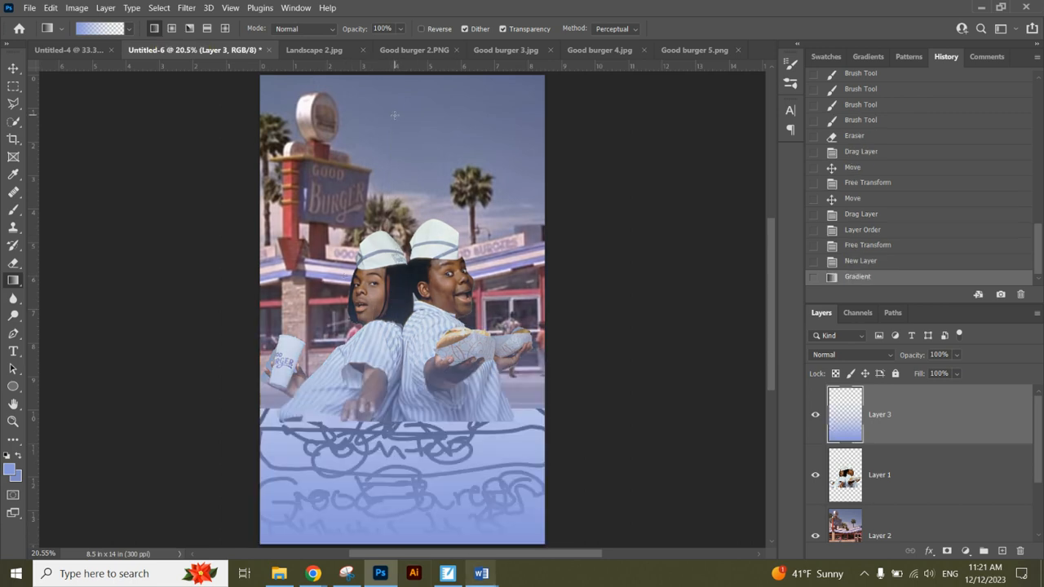
Hide the sketch layer at the bottom of the layer stack.
scroll(1041, 460, "down", 2)
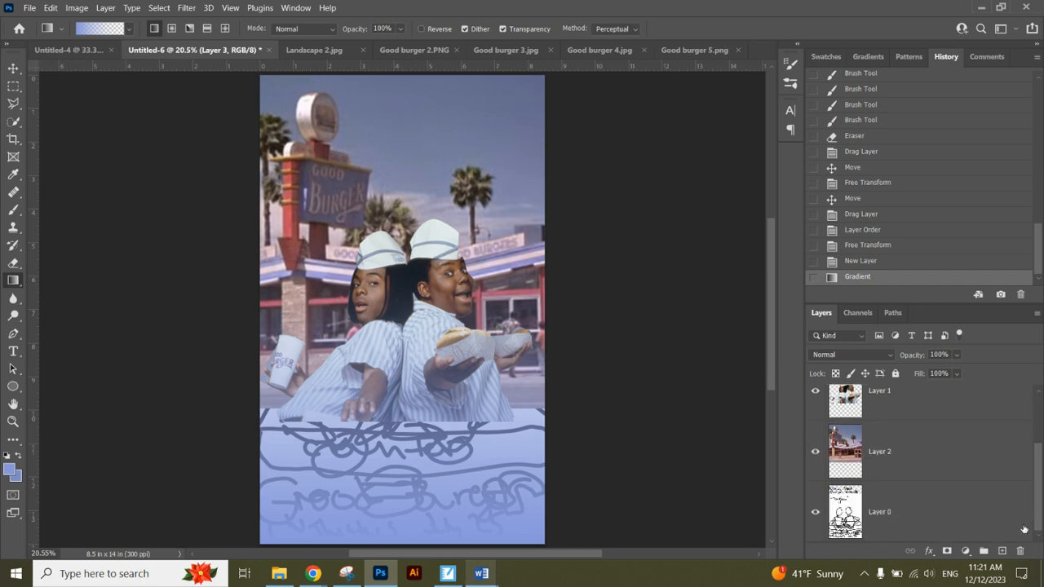
left_click(814, 515)
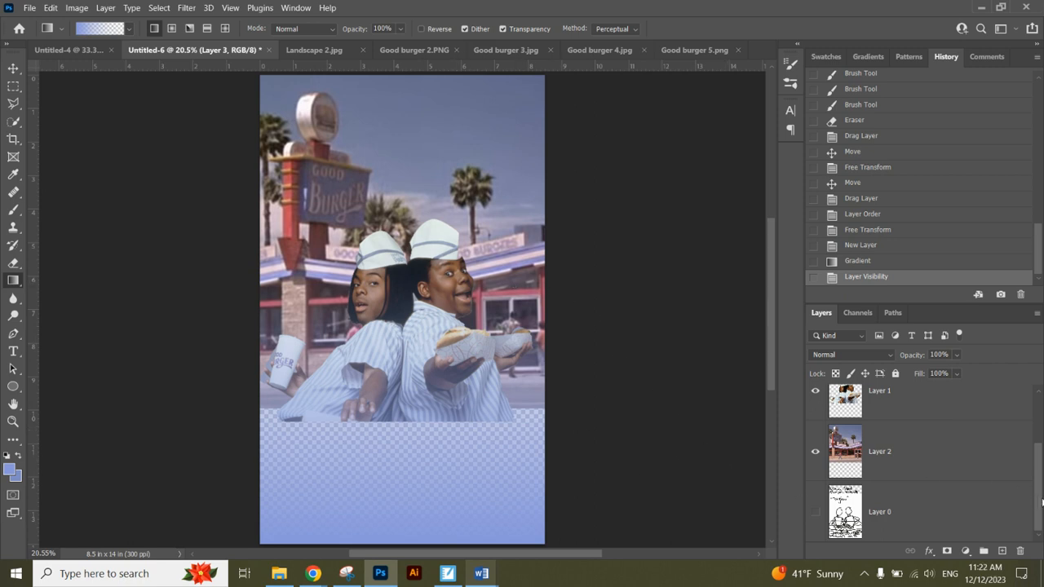
scroll(1040, 516, "up", 2)
scroll(1040, 516, "down", 2)
Show the gradient presets and apply Foreground to Transparent as a fill clipped to the gradient layer, keeping the preset's name.
left_click(296, 8)
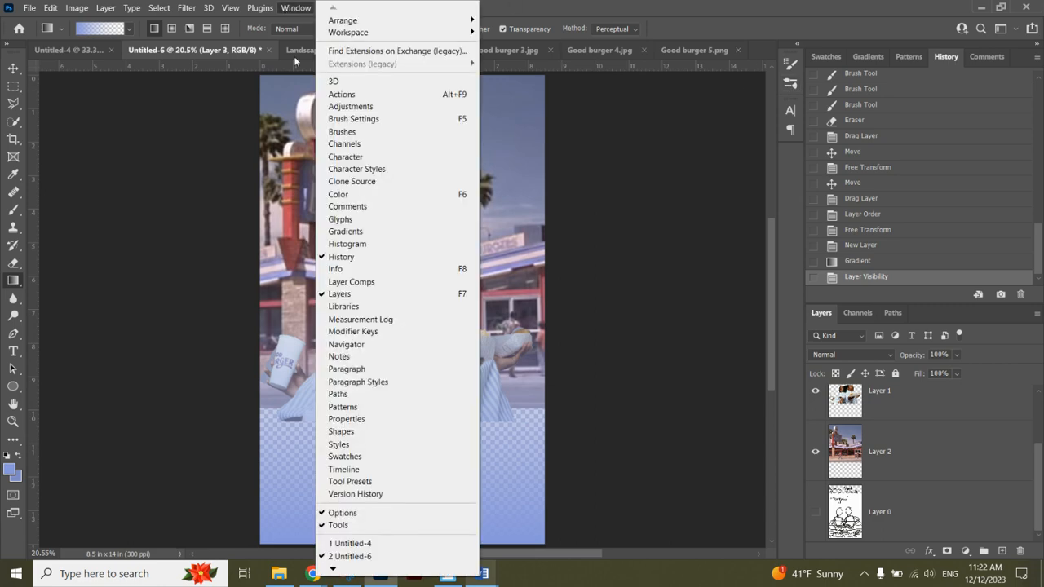
left_click(377, 231)
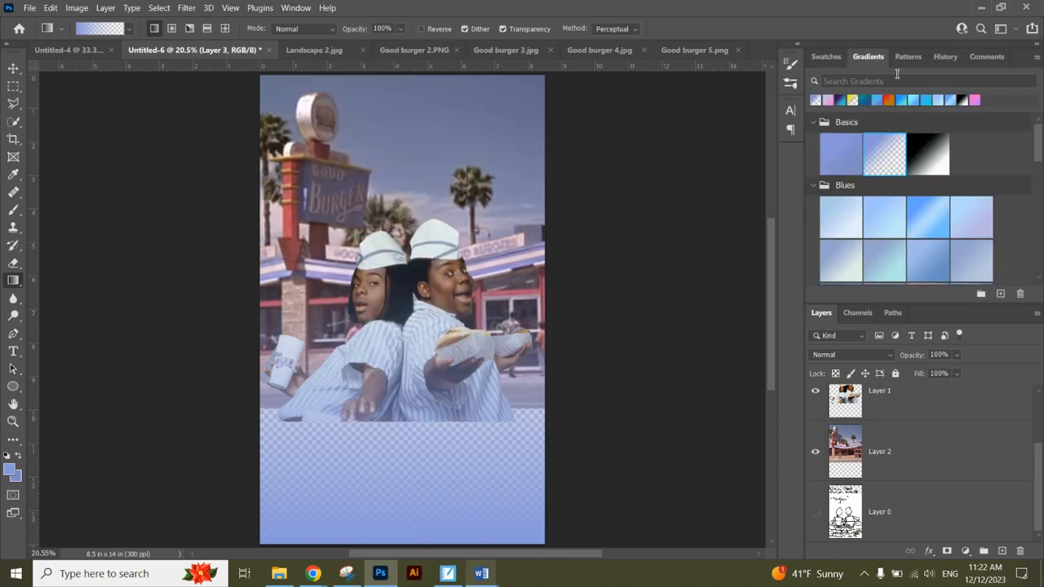
double_click(884, 155)
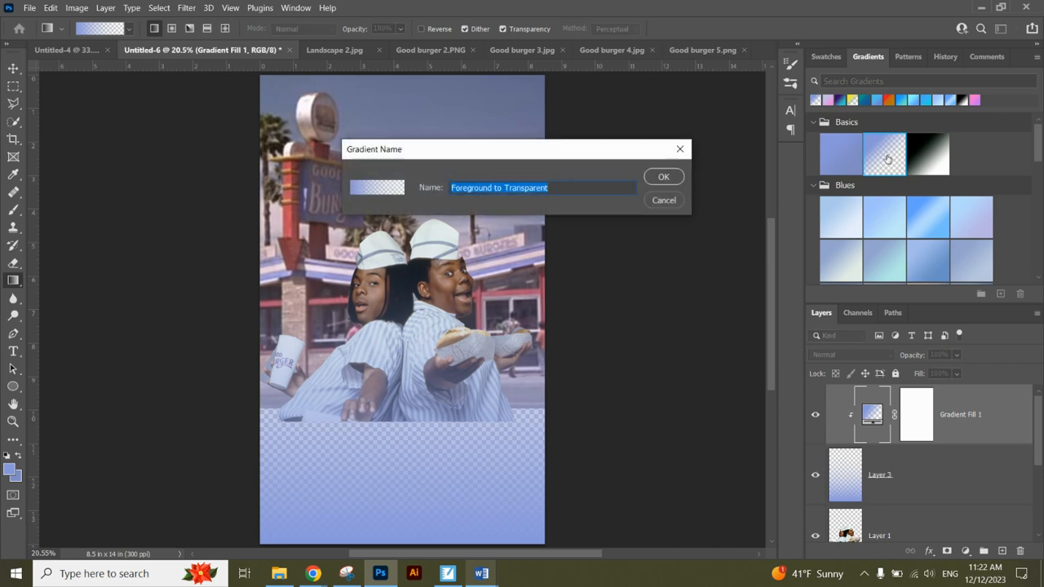
left_click(657, 179)
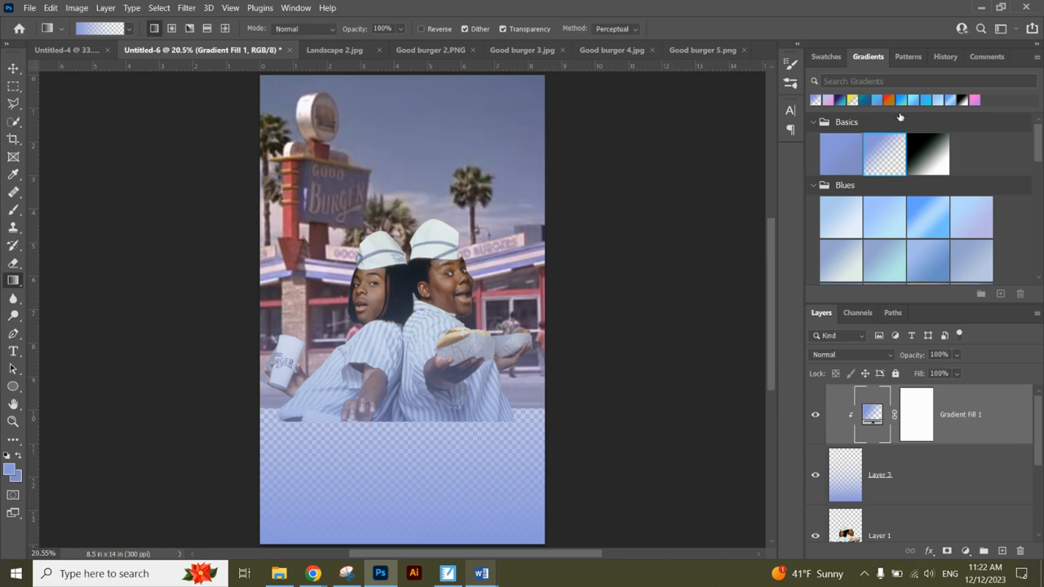
left_click(1000, 293)
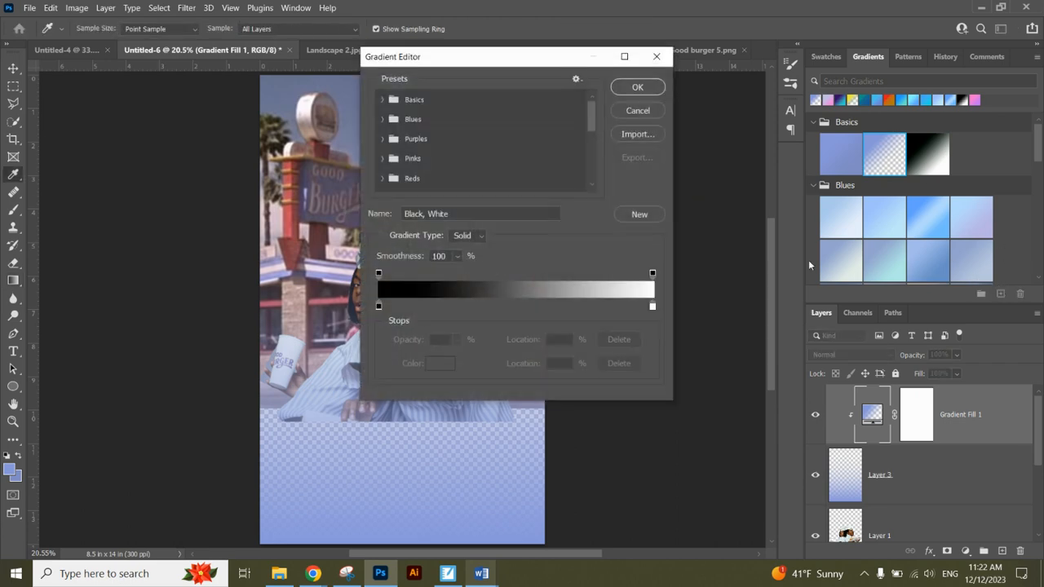
left_click(641, 110)
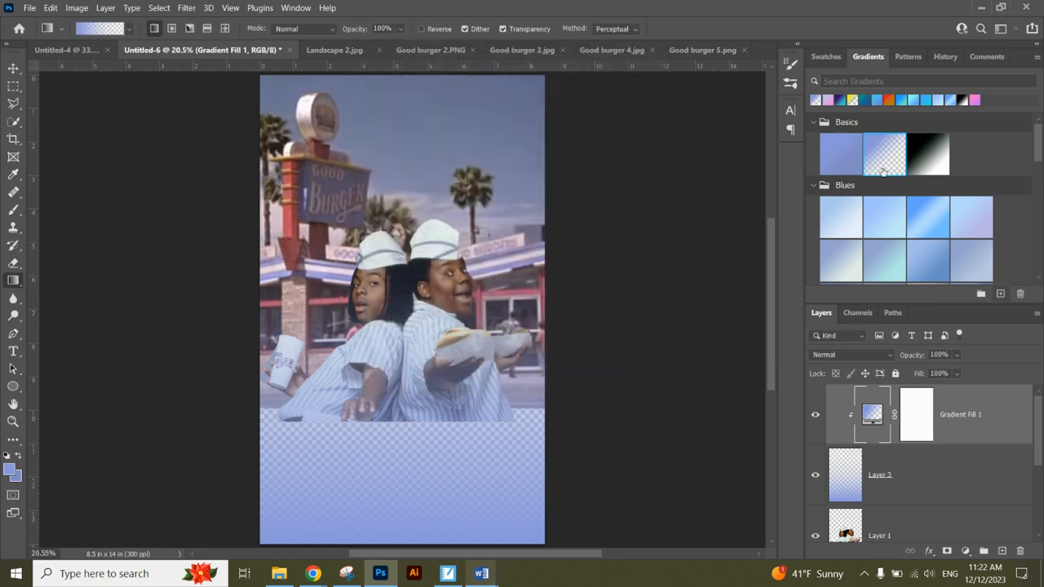
left_click(981, 294)
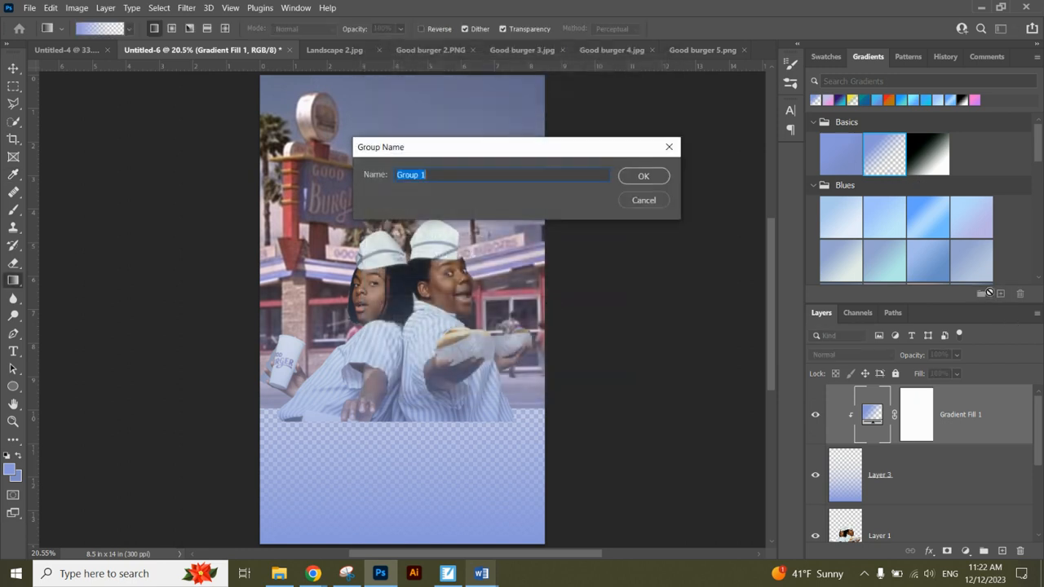
left_click(662, 201)
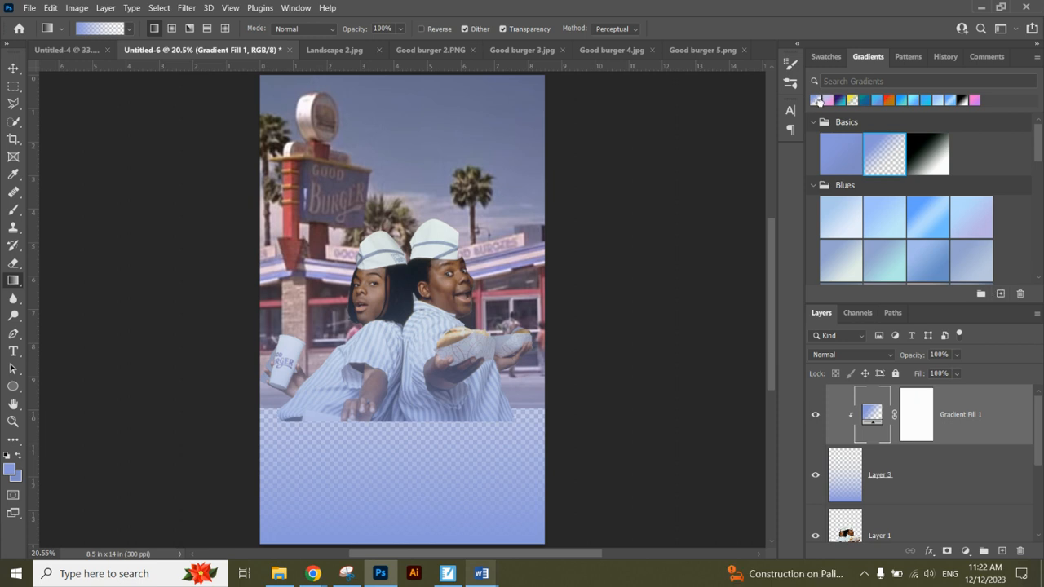
double_click(884, 145)
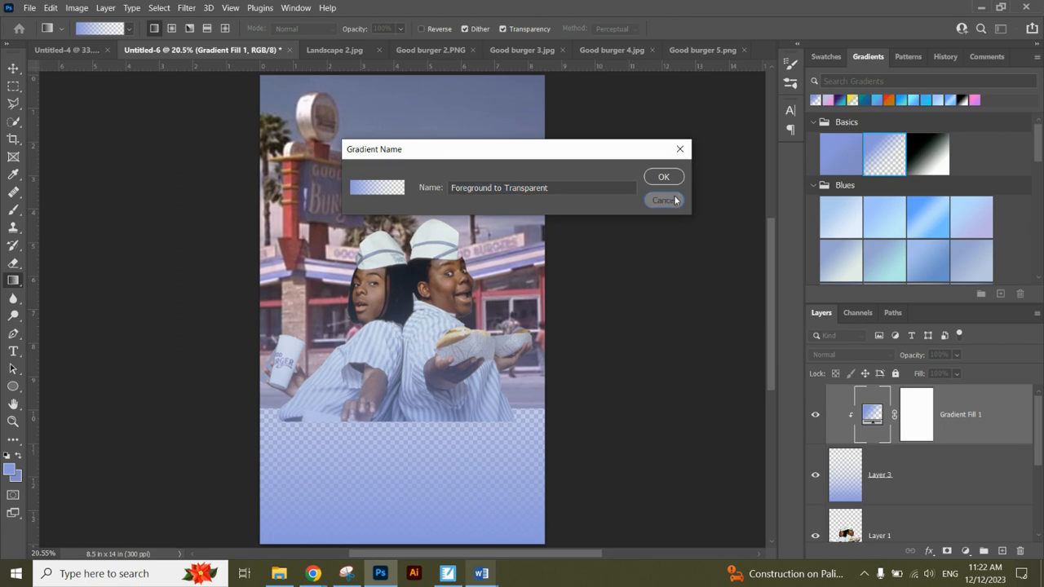
left_click(664, 200)
Try adding a colour stop at 42% to the clipped gradient fill, and discard the change.
double_click(871, 407)
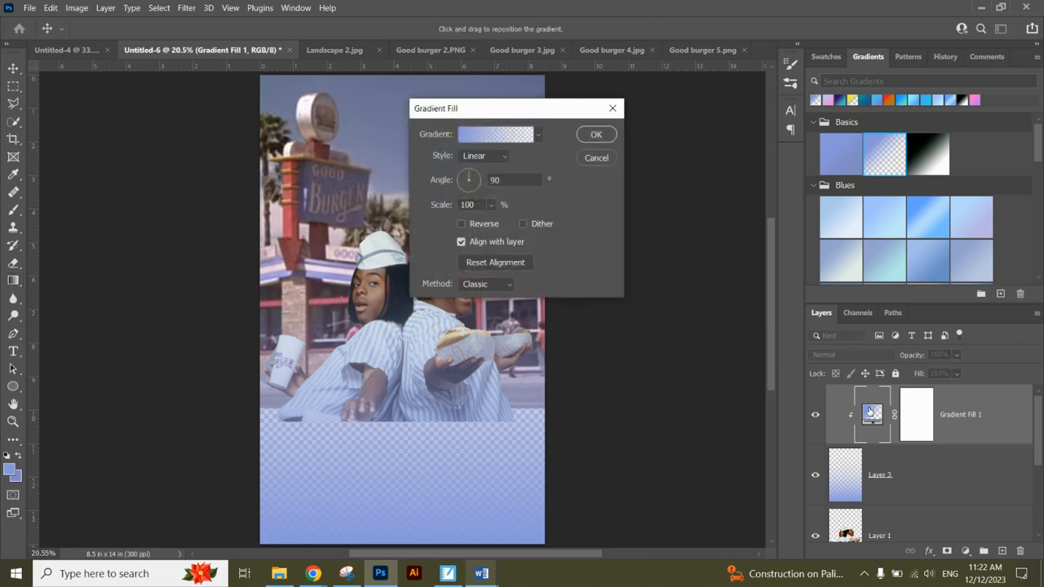
left_click(497, 134)
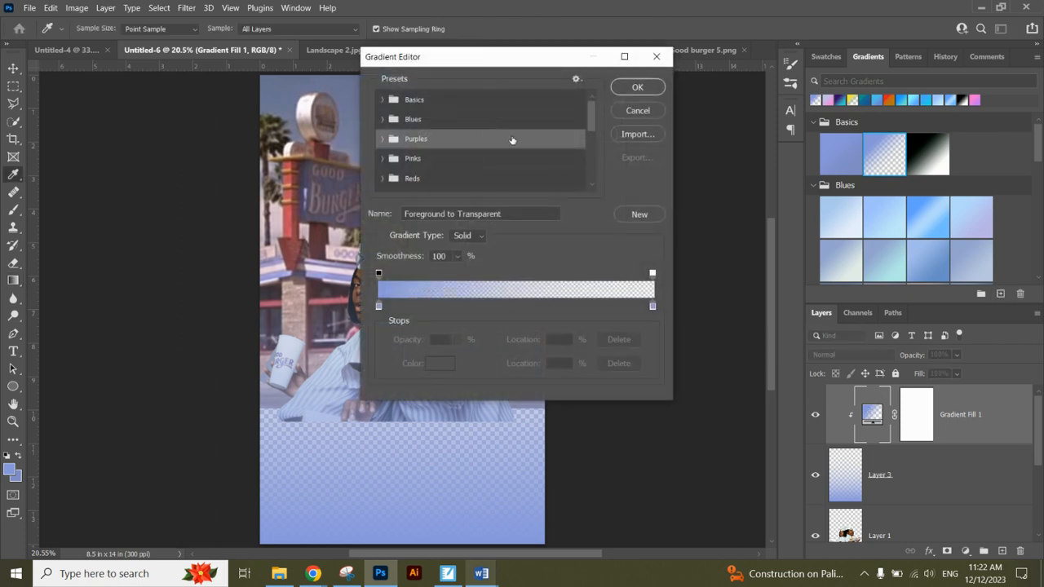
left_click(379, 305)
left_click_drag(516, 301, 523, 326)
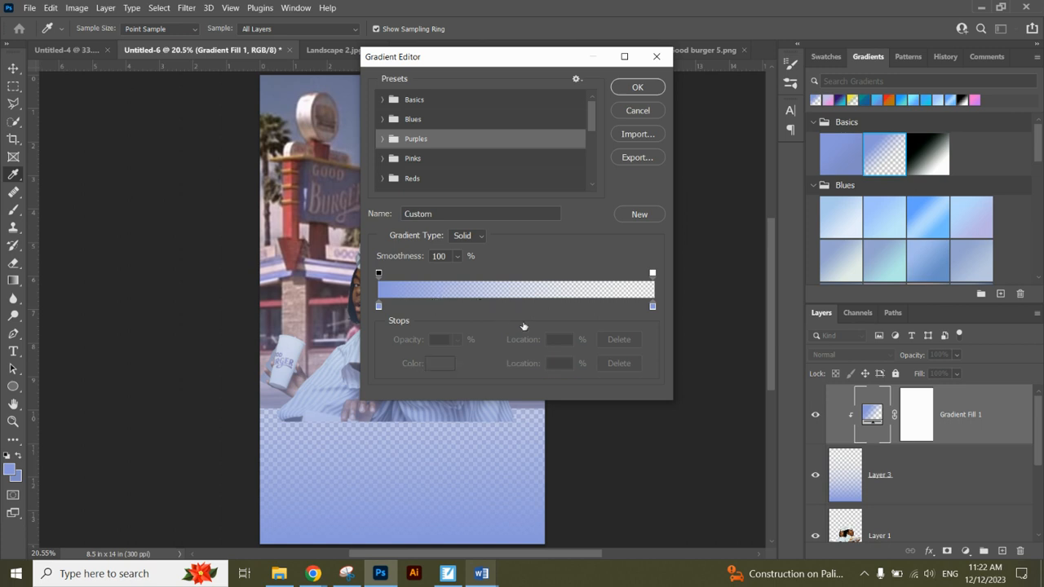
left_click(494, 305)
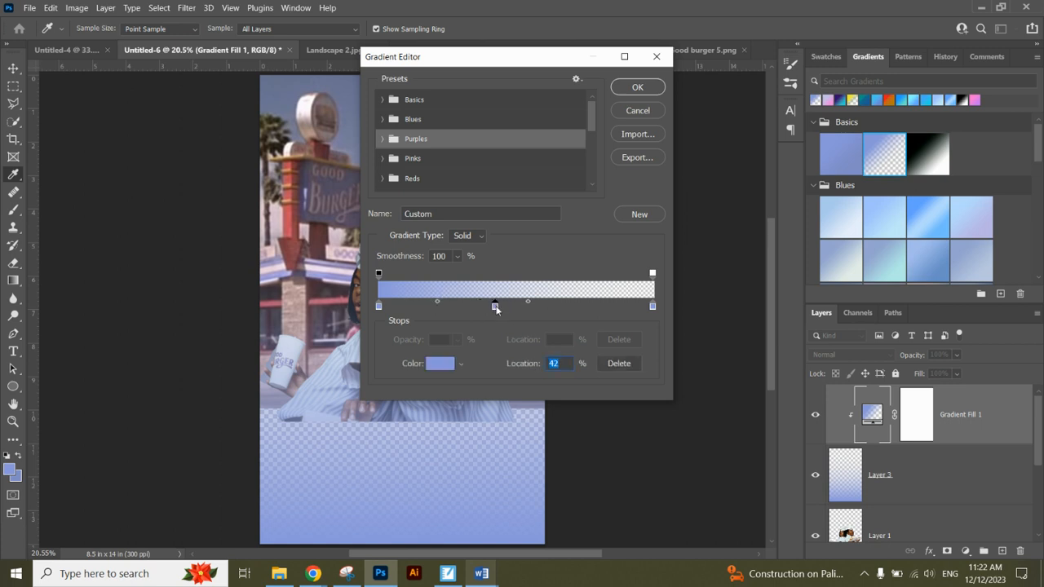
left_click(656, 110)
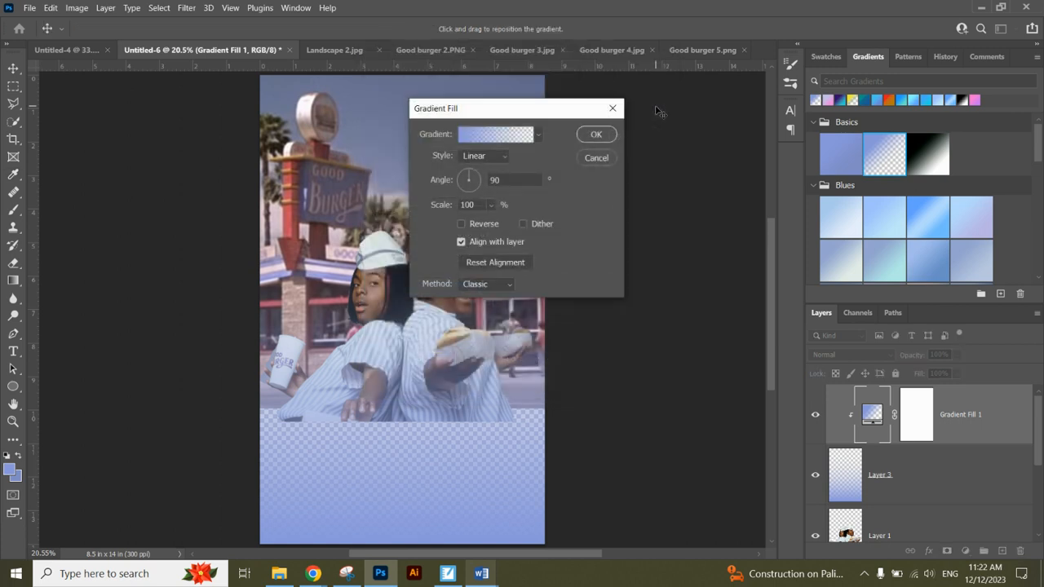
left_click(600, 156)
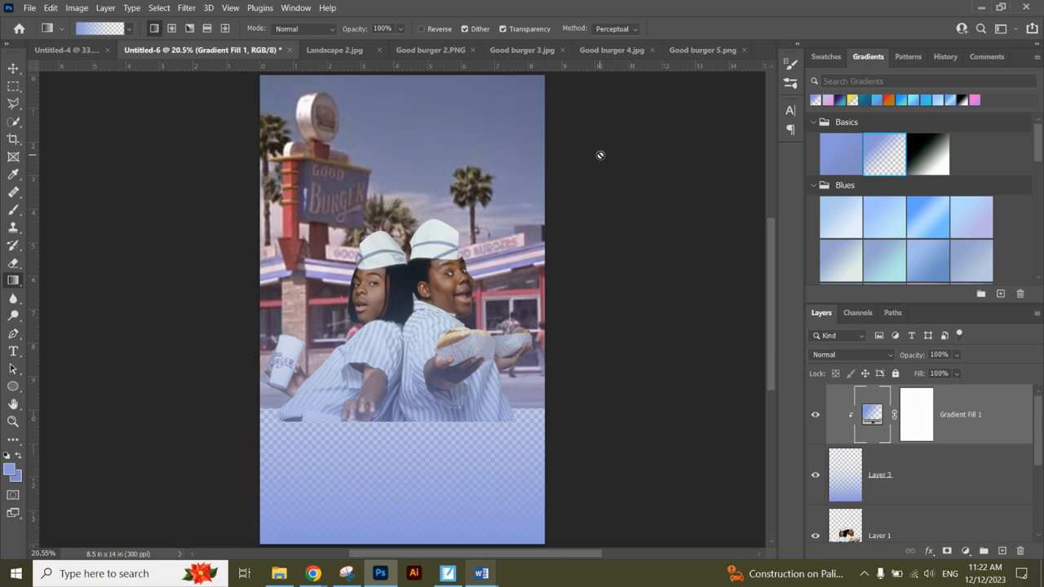
Try burning the highlights of the Good Burger sign on the restaurant background layer with a 300-pixel brush at 50% exposure.
left_click(14, 318)
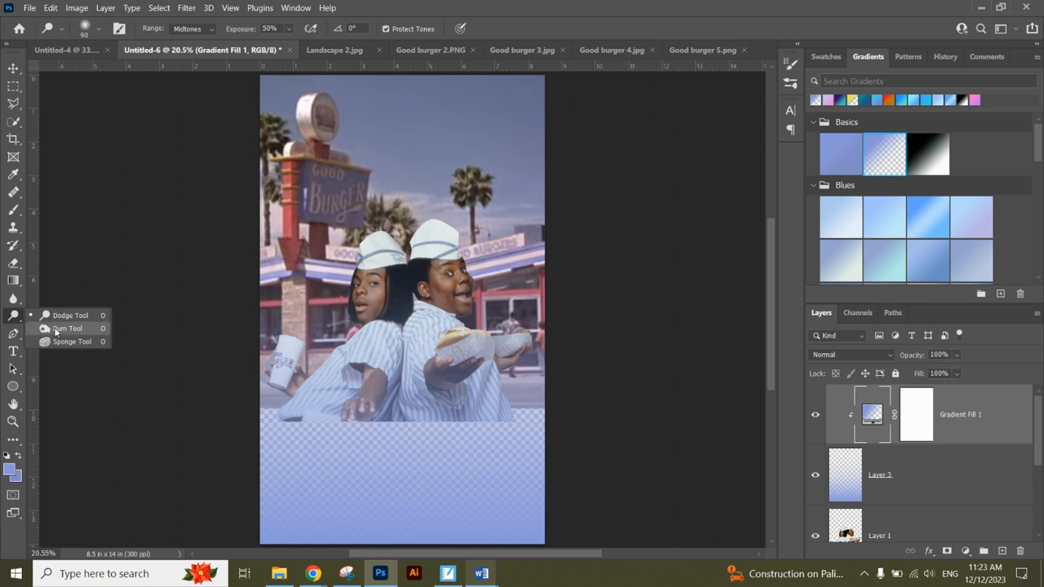
left_click(65, 329)
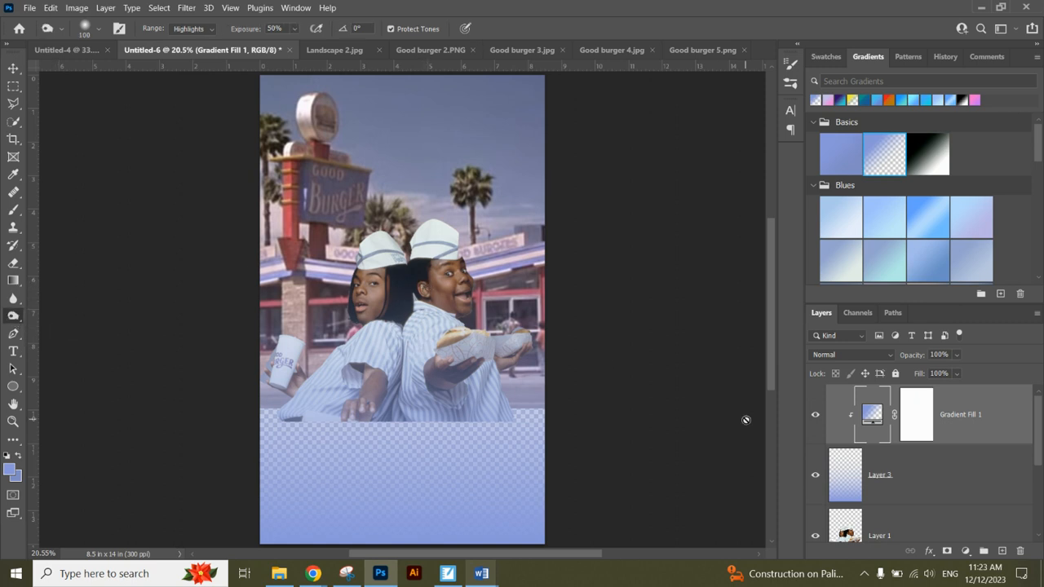
left_click_drag(1039, 451, 1038, 534)
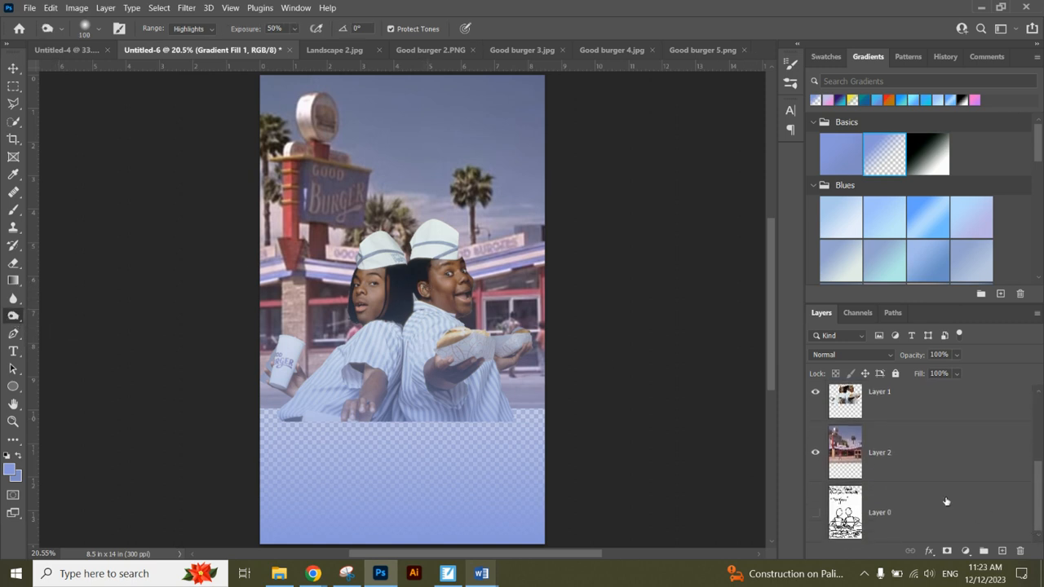
left_click(881, 449)
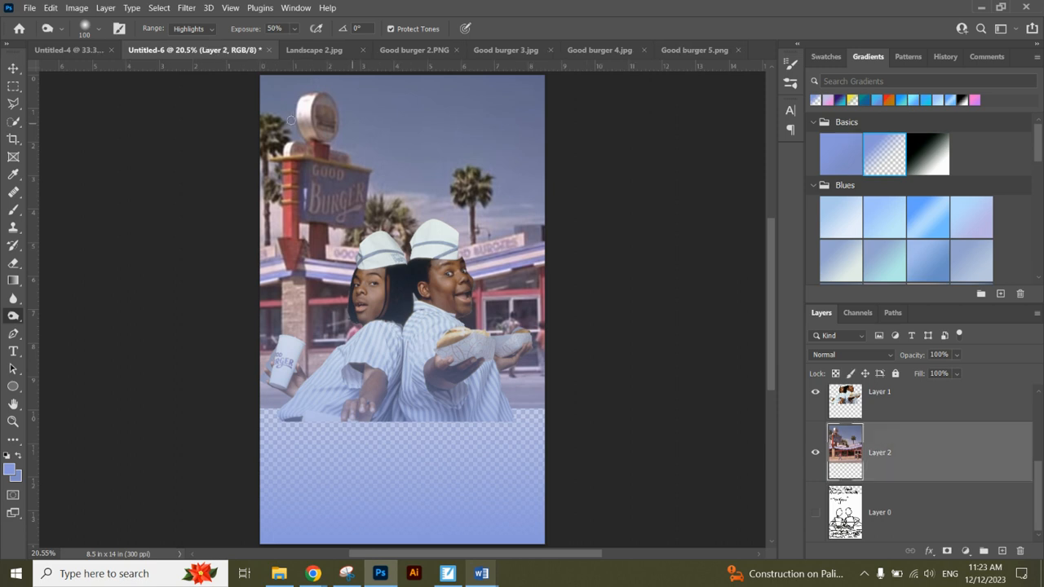
key("bracketright")
key("bracketright")
key("bracketright")
key("bracketright")
key("bracketright")
key("bracketright")
mouse_move(319, 195)
left_mouse_down()
mouse_move(351, 194)
mouse_move(319, 188)
mouse_move(327, 219)
left_mouse_up()
Try dodging the sign's midtones at 50% exposure, and revert the history to the last Modify Gradient Fill Layer state.
right_click(14, 316)
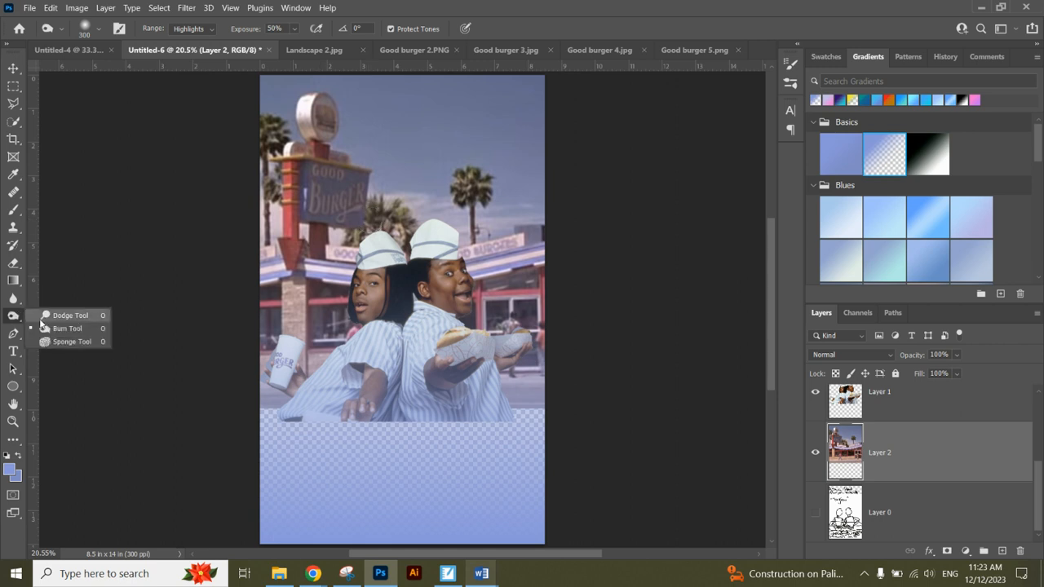
left_click(61, 314)
mouse_move(360, 210)
left_mouse_down()
mouse_move(317, 181)
mouse_move(366, 229)
left_mouse_up()
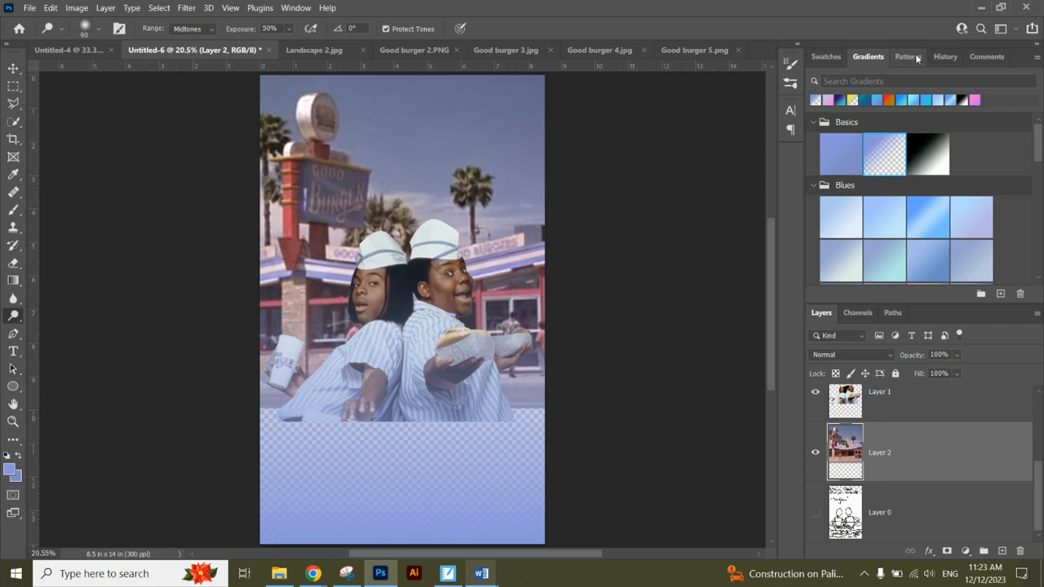
left_click(945, 56)
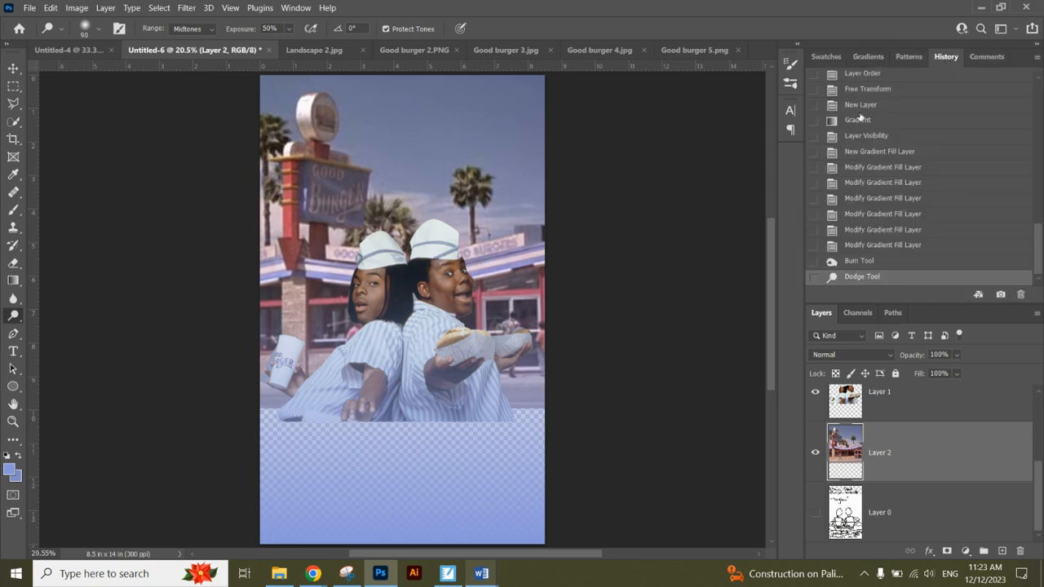
left_click(869, 245)
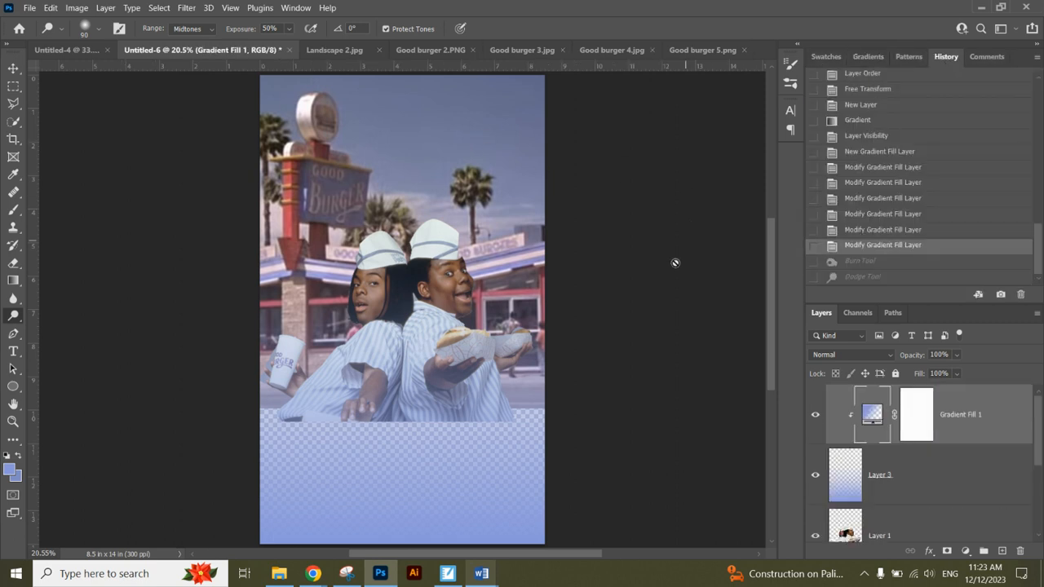
Select the layer with the two cut-out characters.
scroll(937, 440, "down", 3)
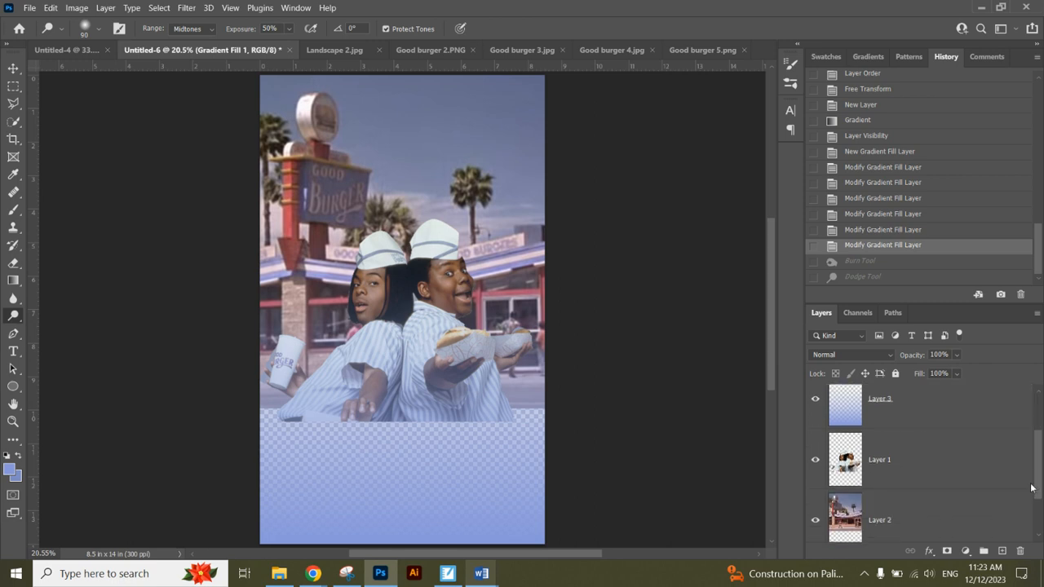
left_click(895, 435)
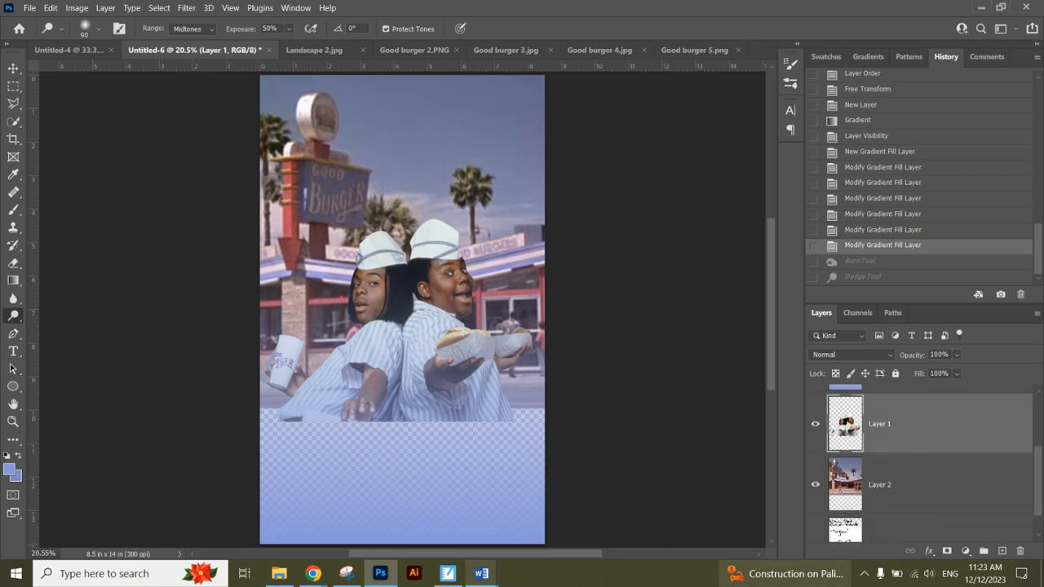
Try a Hue/Saturation adjustment on the pair with Hue +6 and Saturation +2, and cancel it.
key("ctrl+u")
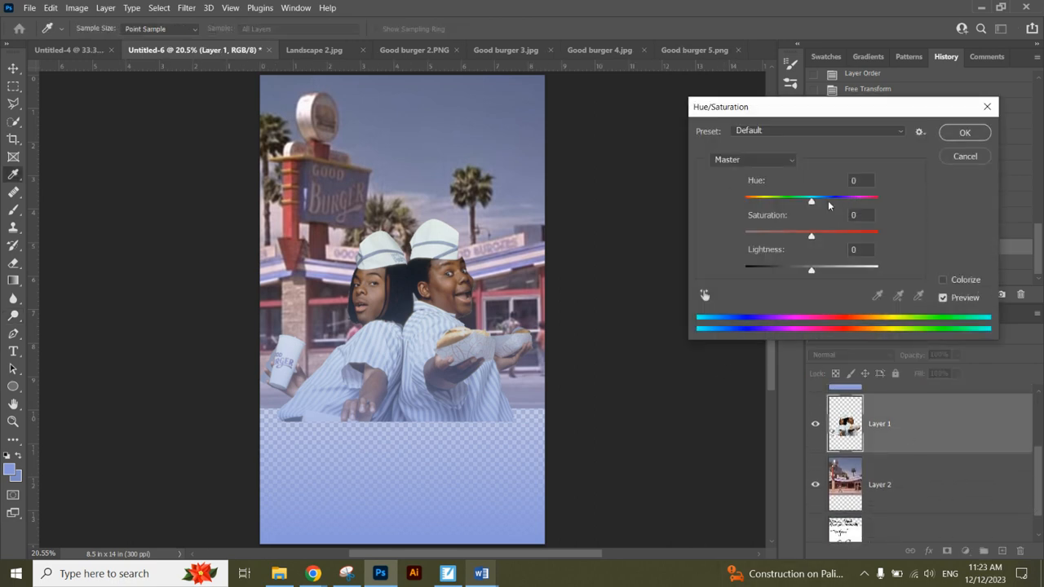
left_click_drag(811, 202, 813, 236)
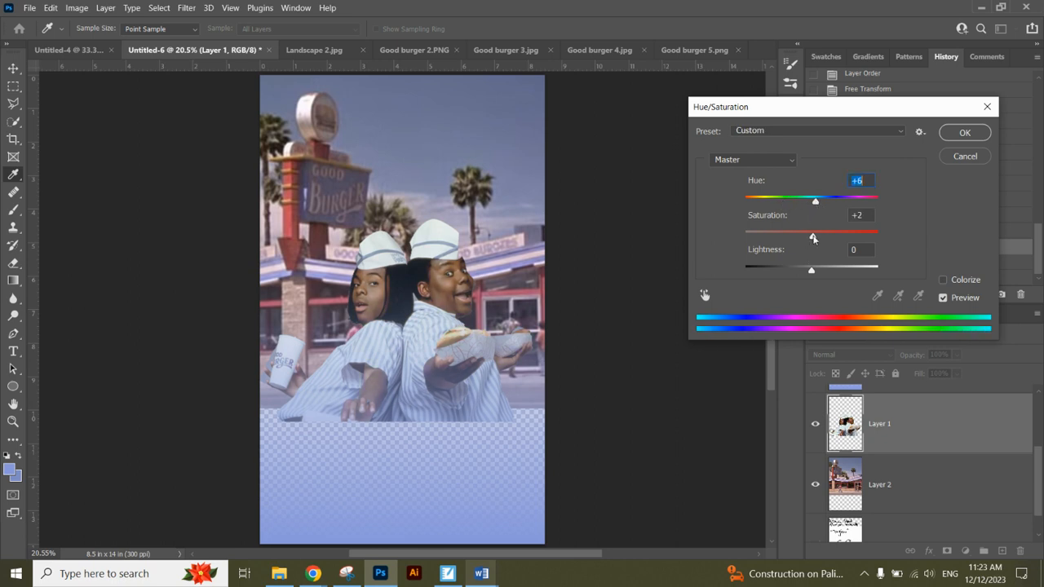
left_click(974, 156)
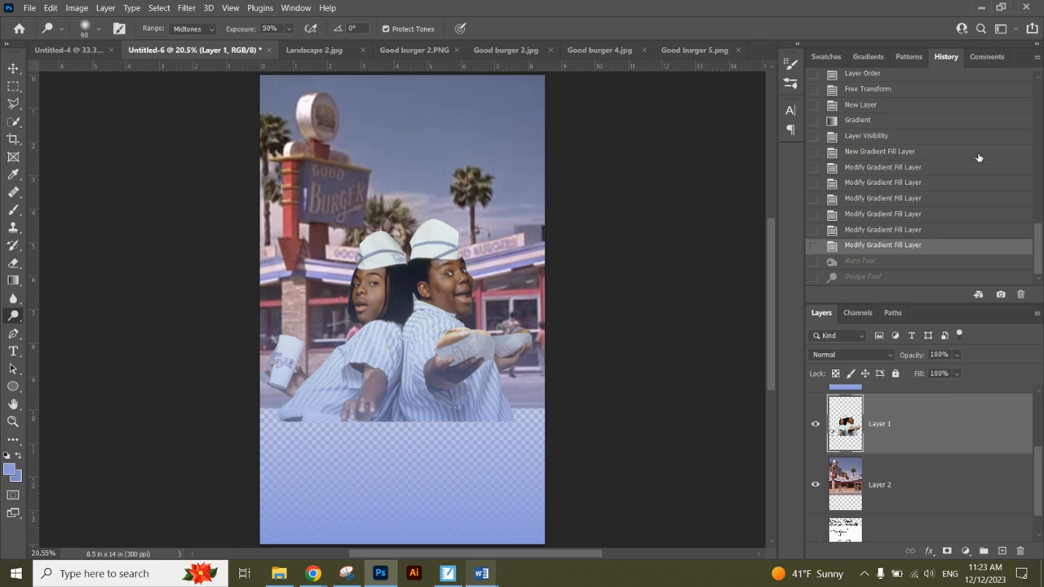
left_click(65, 7)
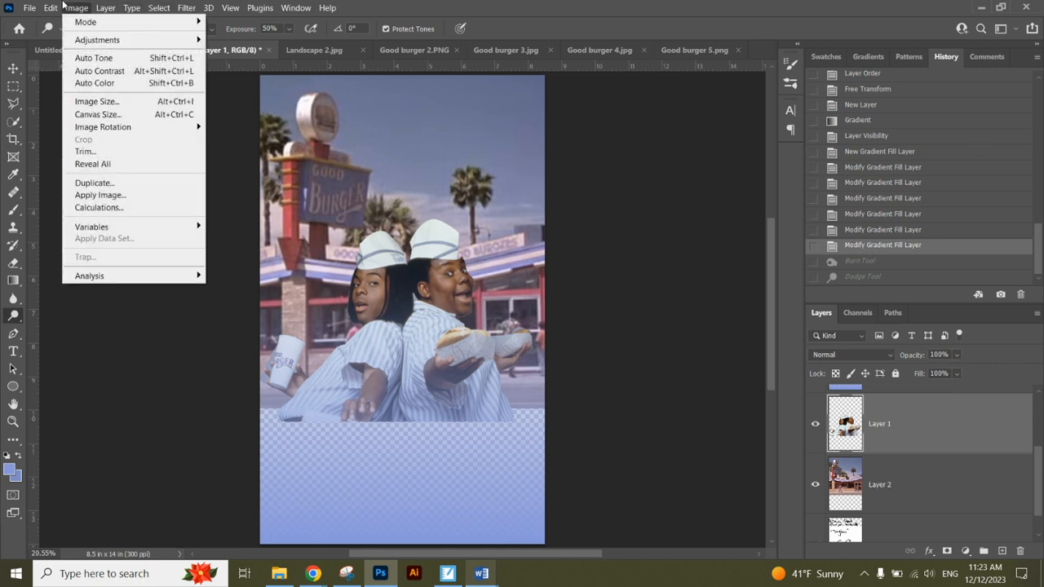
left_click(106, 7)
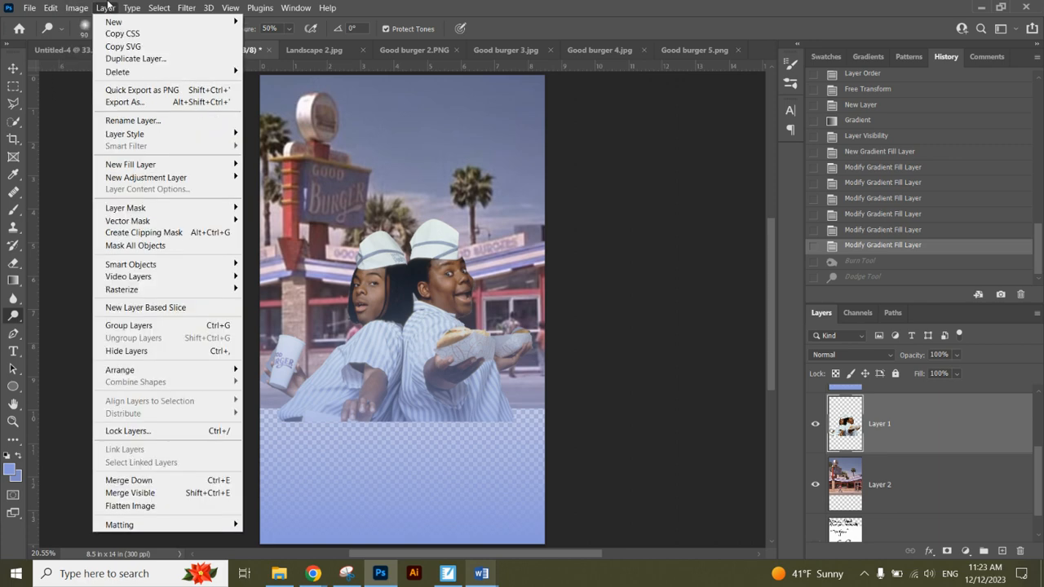
left_click(434, 14)
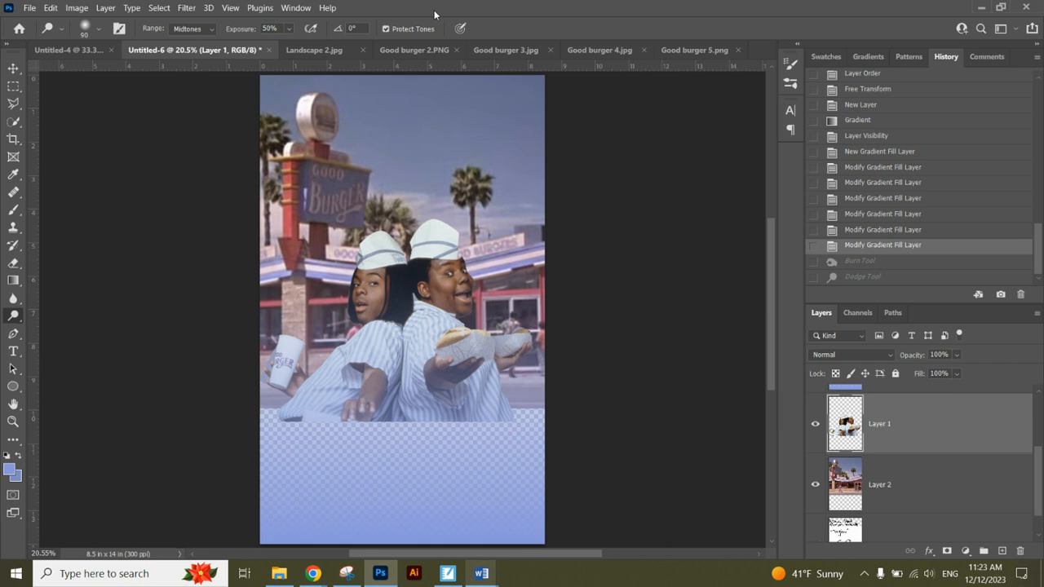
Apply a Levels adjustment to the pair's layer with the input shadows at 16 and the input highlights at 189.
left_click(78, 8)
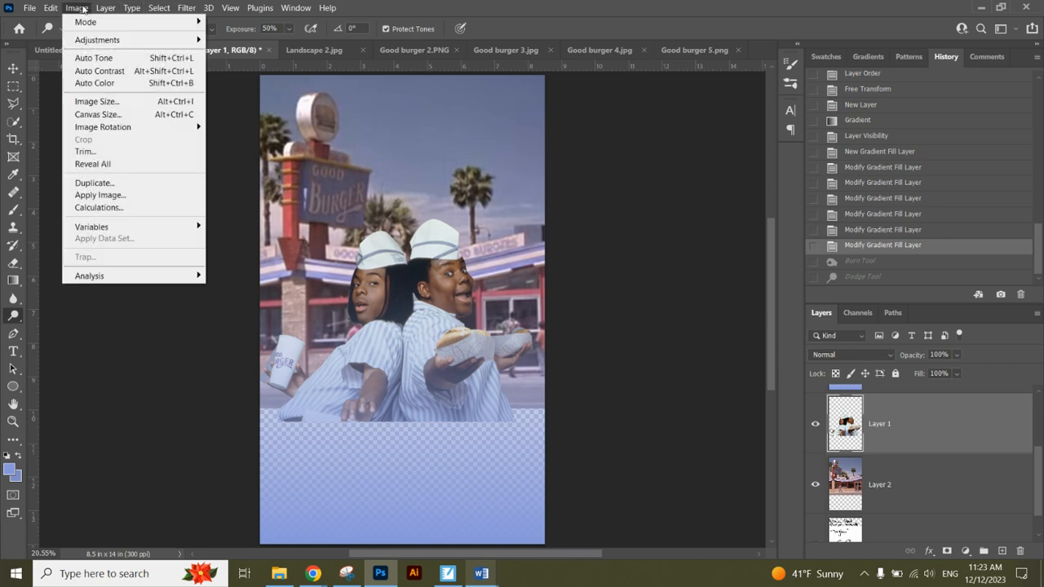
mouse_move(95, 41)
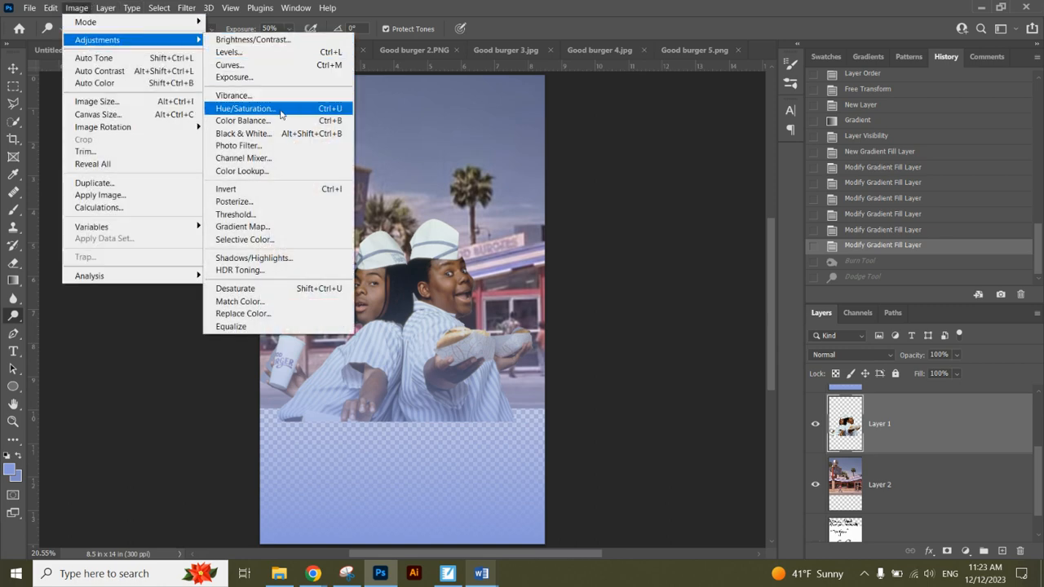
left_click(229, 52)
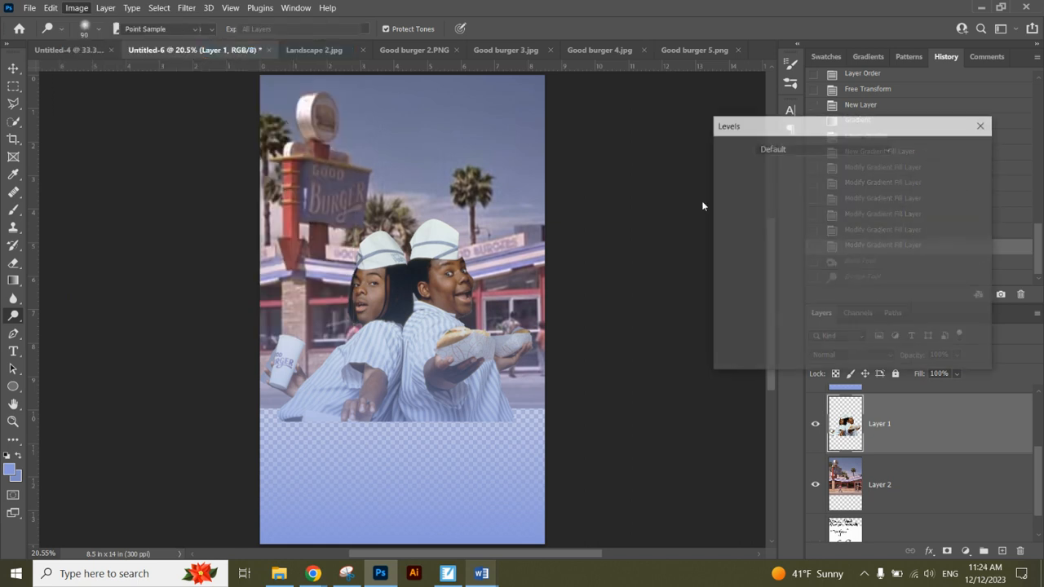
left_click_drag(728, 277, 693, 285)
left_click_drag(901, 279, 857, 279)
mouse_move(728, 276)
left_mouse_down()
mouse_move(752, 278)
mouse_move(741, 284)
left_mouse_up()
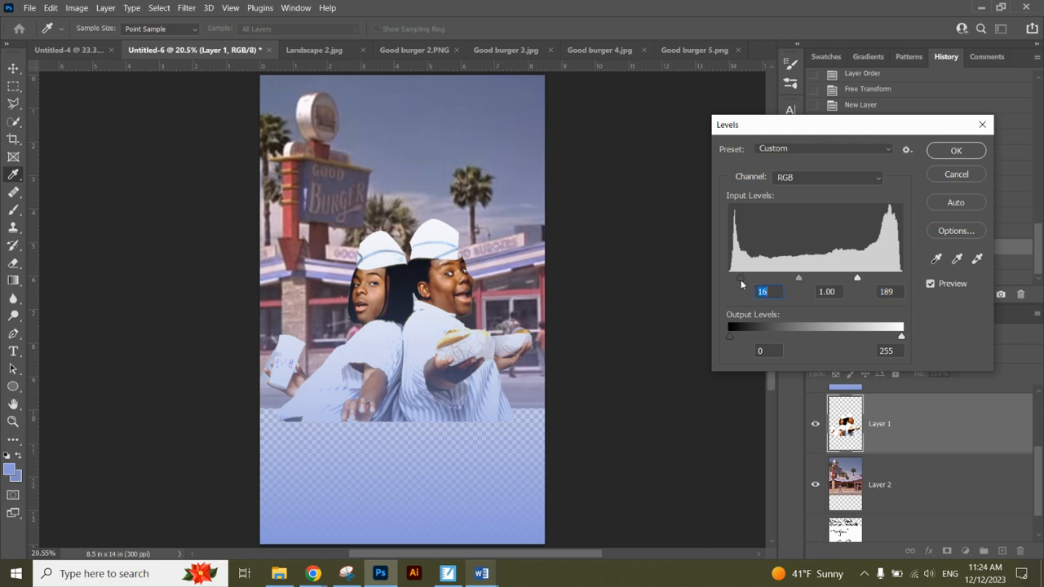
left_click(944, 152)
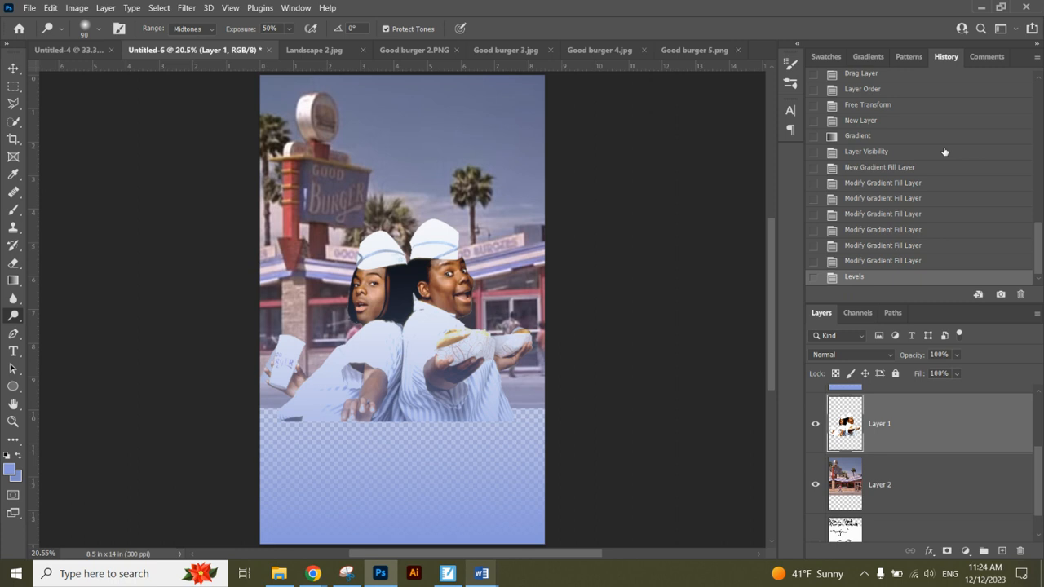
left_click(75, 7)
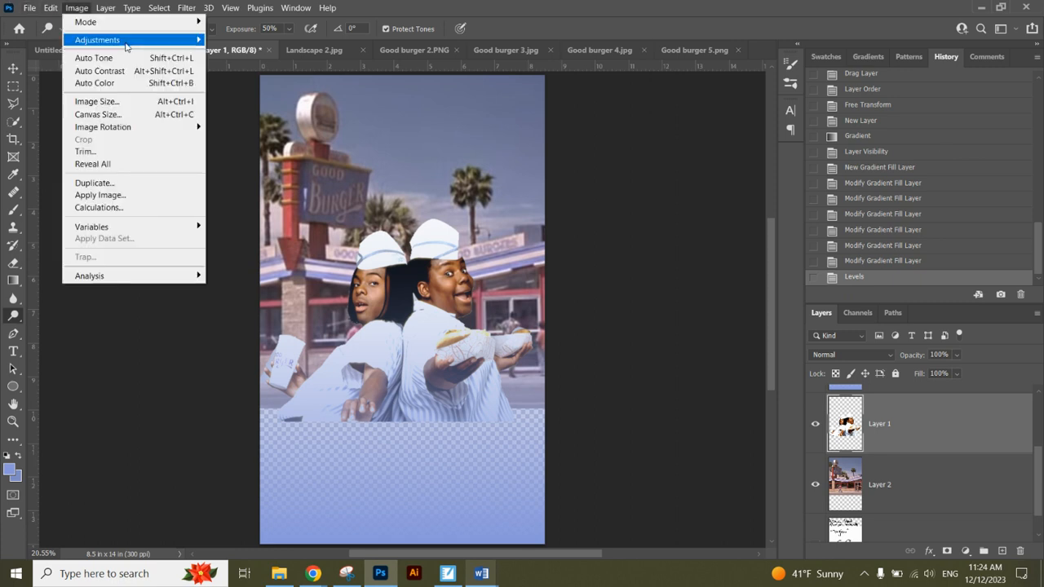
mouse_move(130, 43)
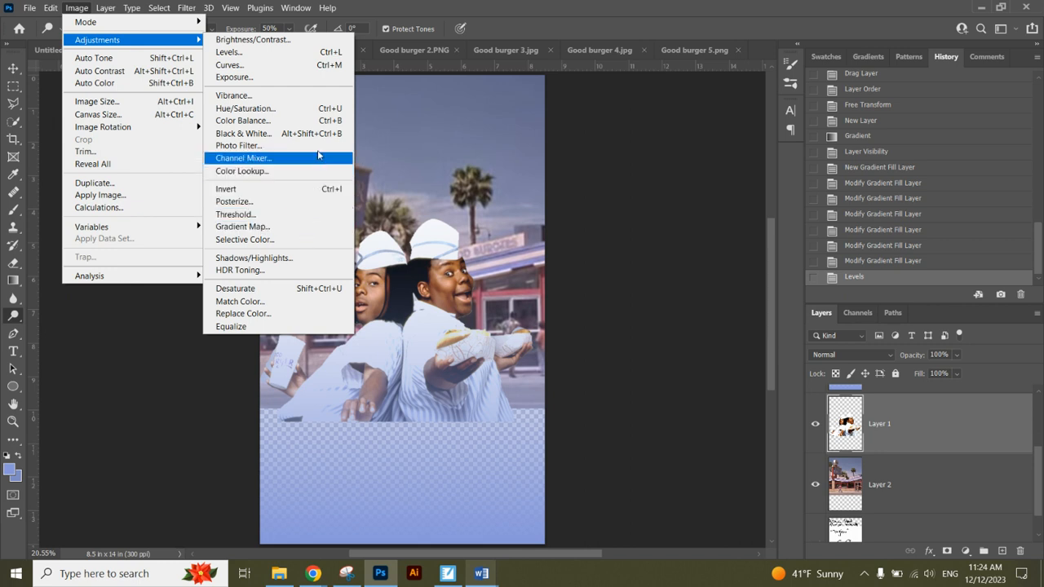
left_click(474, 4)
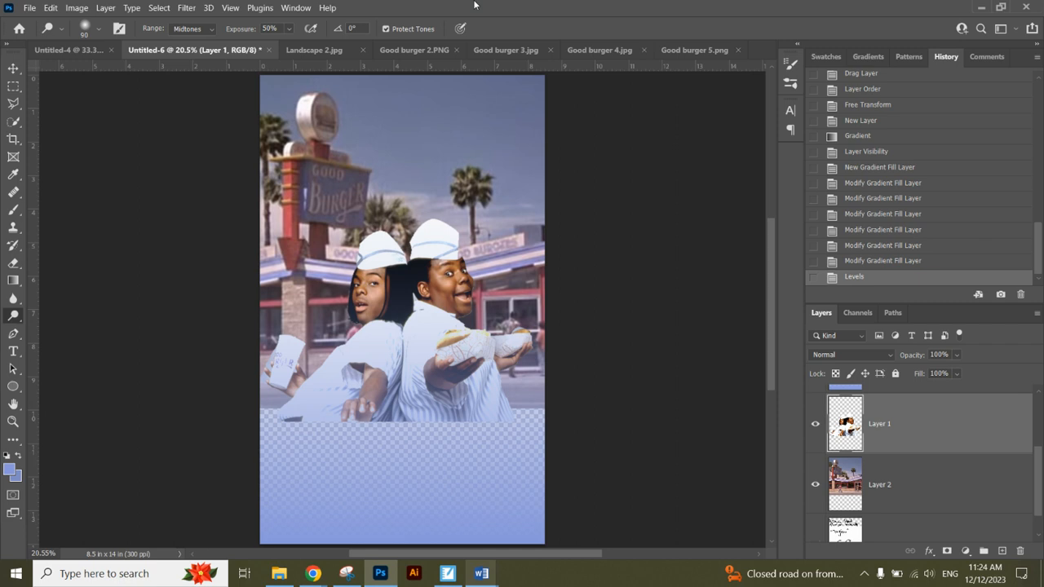
mouse_move(315, 575)
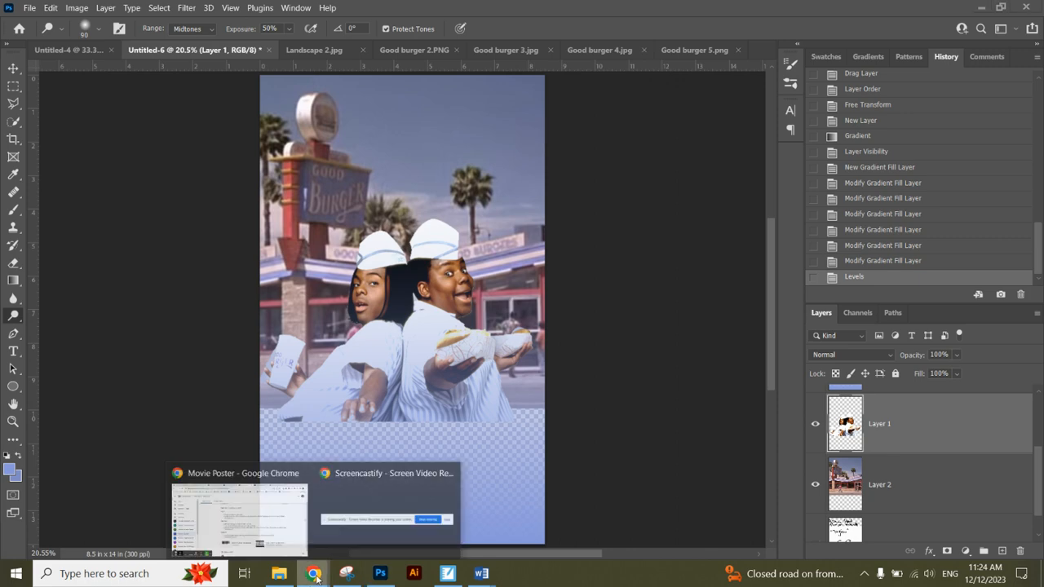
left_click(273, 496)
left_click(853, 40)
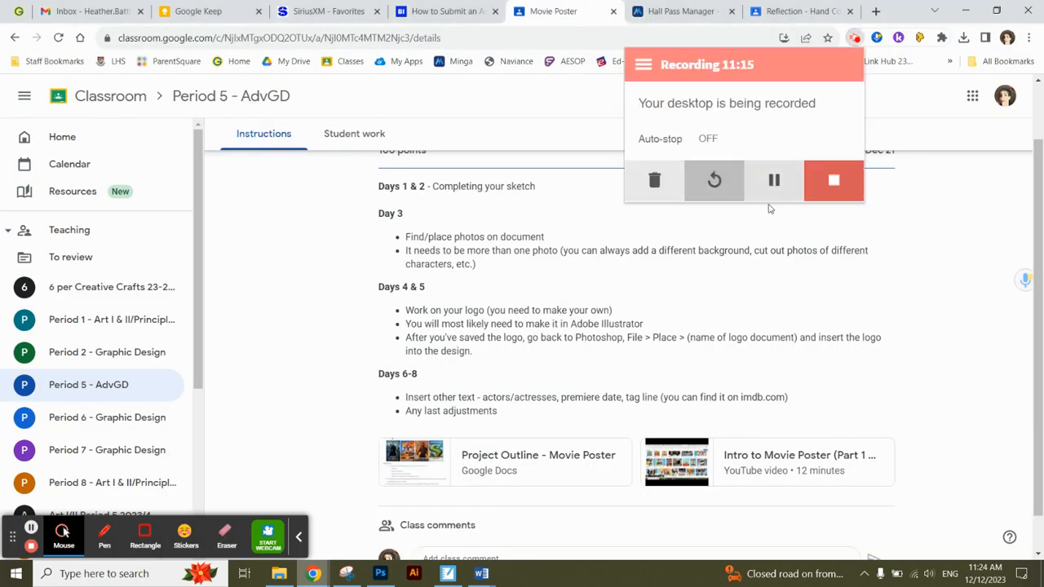